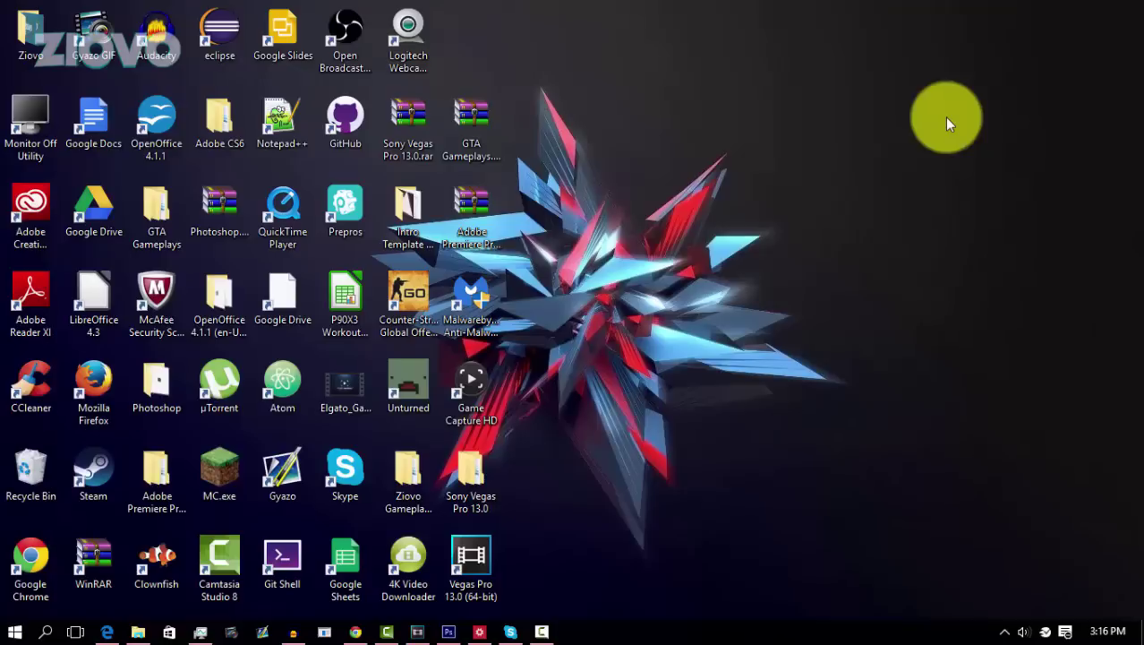
- Open the %temp% folder through the Run box and maximize its window
{"action": "left_click", "coordinate": [40, 385]}
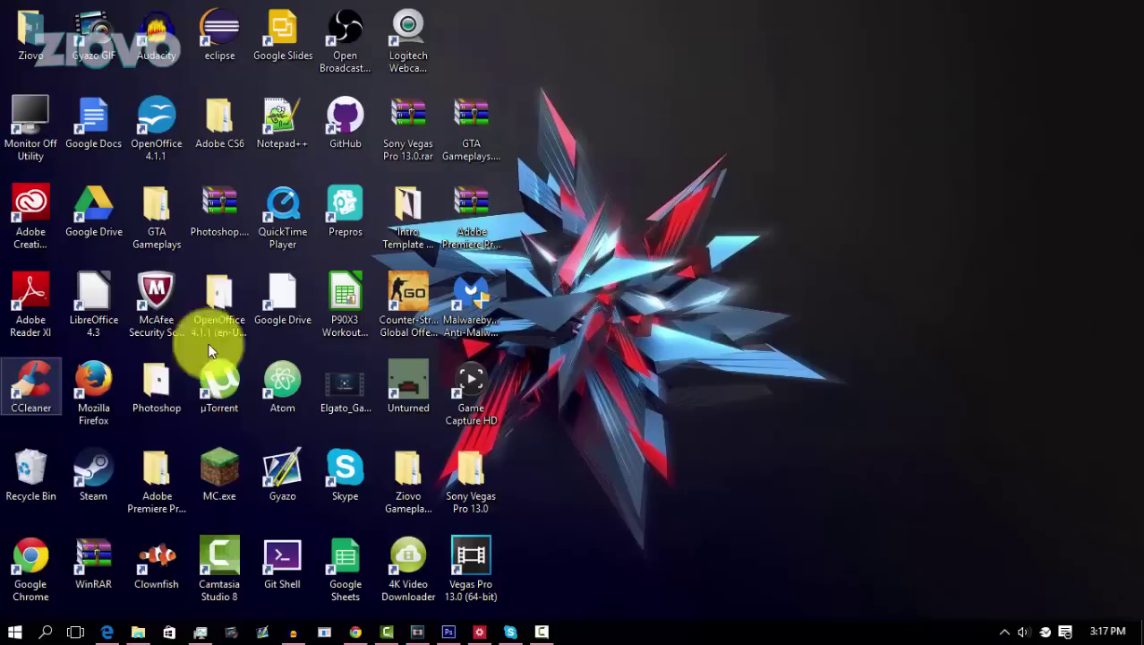
{"action": "right_click", "coordinate": [15, 632]}
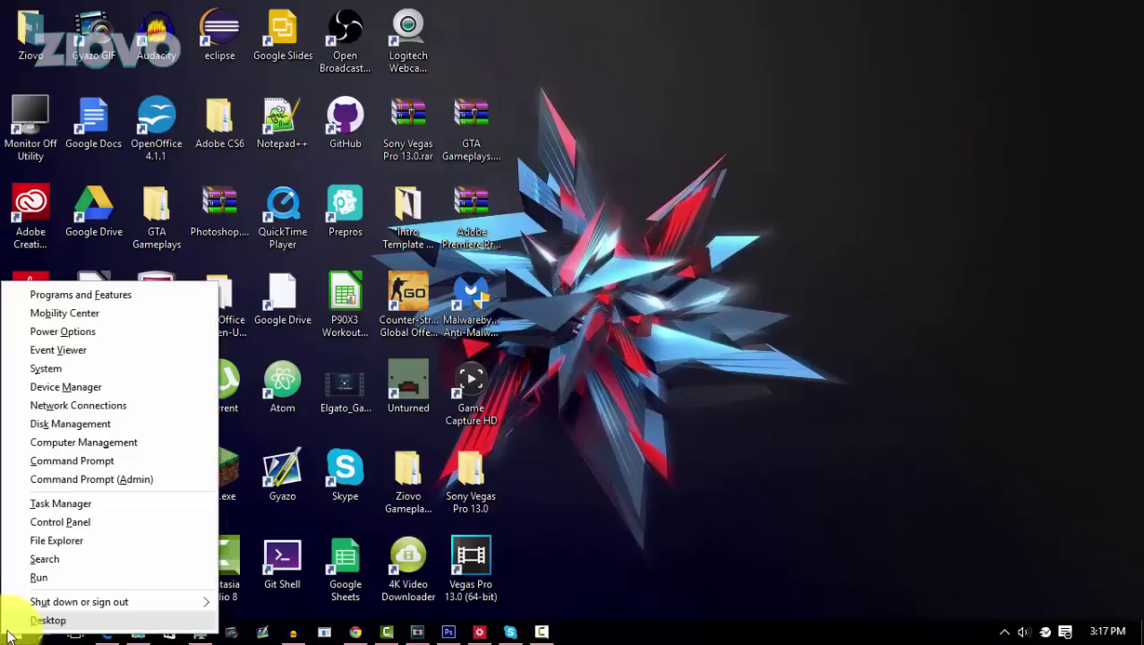
{"action": "left_click", "coordinate": [42, 577]}
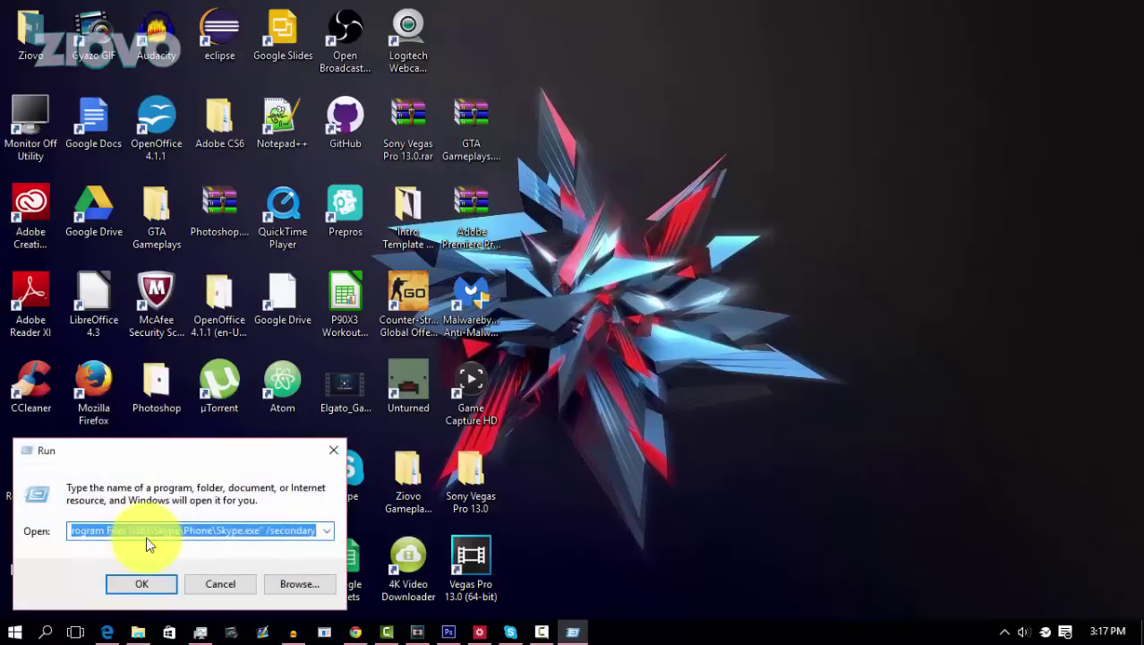
{"action": "type", "text": "%temp%"}
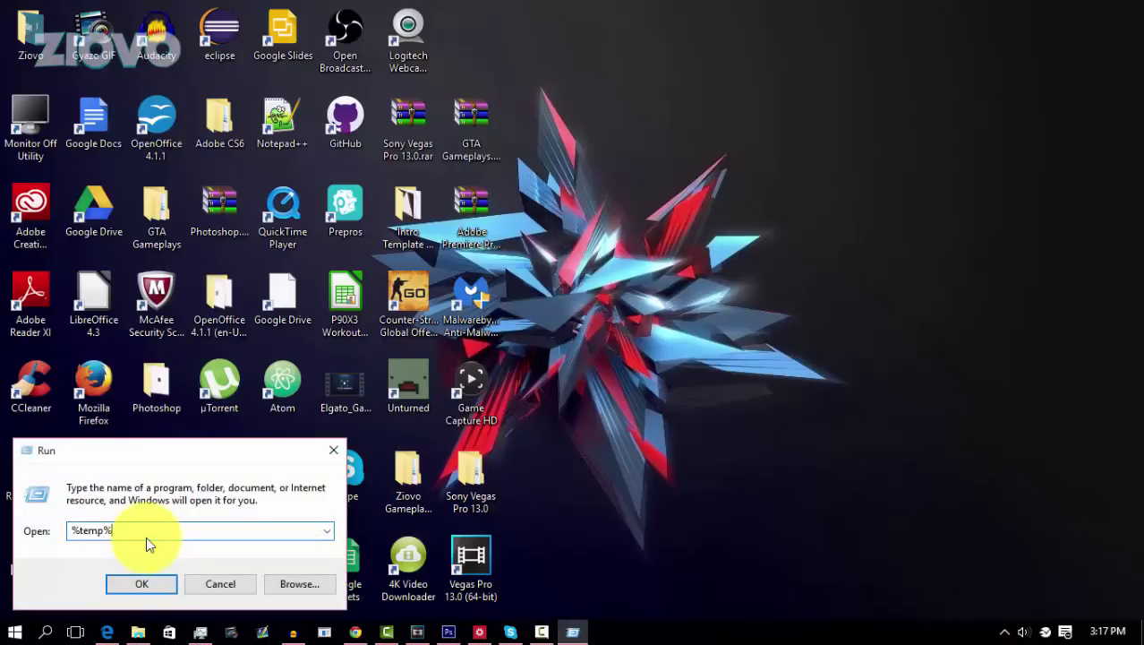
{"action": "key", "text": "Return"}
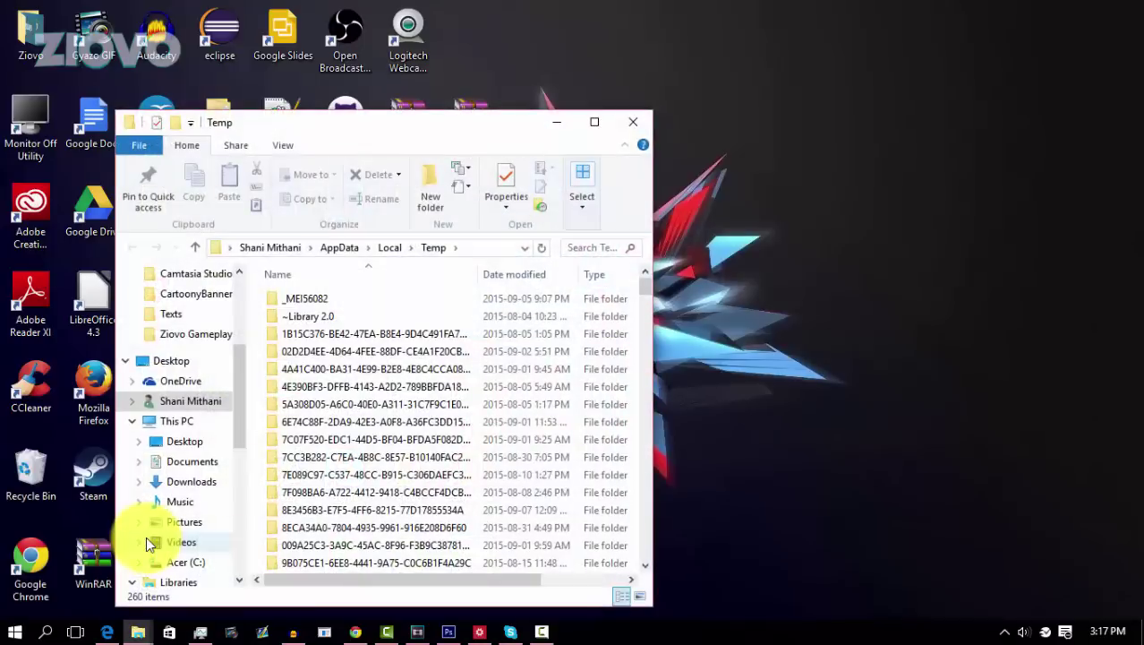
{"action": "left_click", "coordinate": [593, 121]}
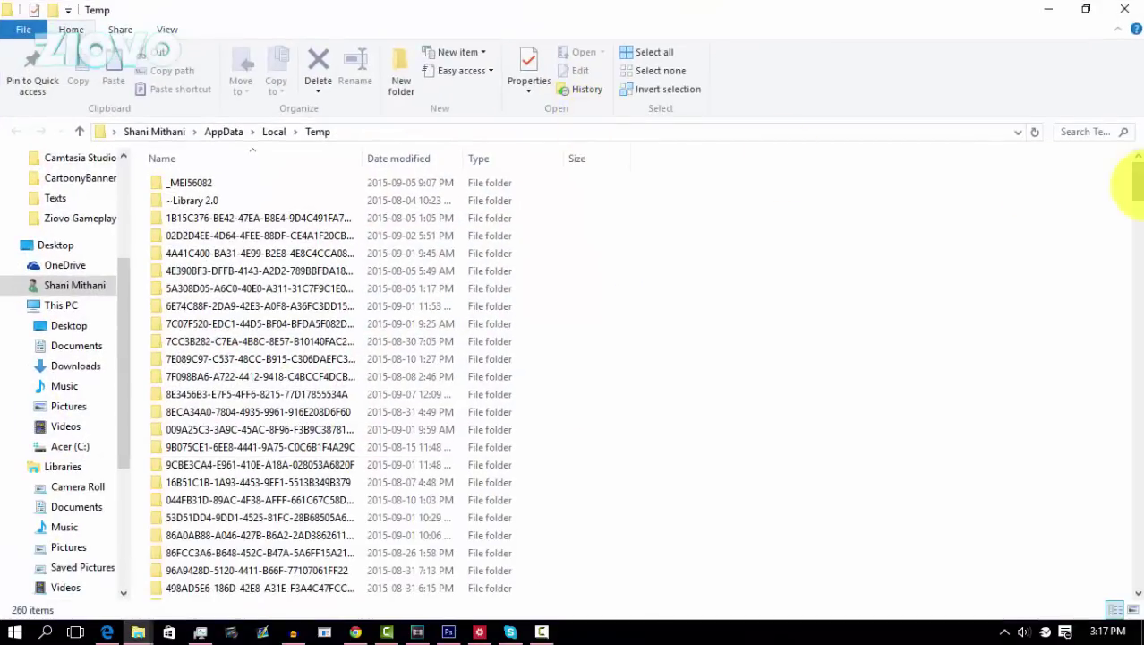
- Delete all Temp contents, skipping the in-use nsyC092.tmp, Skype and Photoshop-locked files
{"action": "scroll", "coordinate": [1135, 212], "scroll_direction": "down", "scroll_amount": 4}
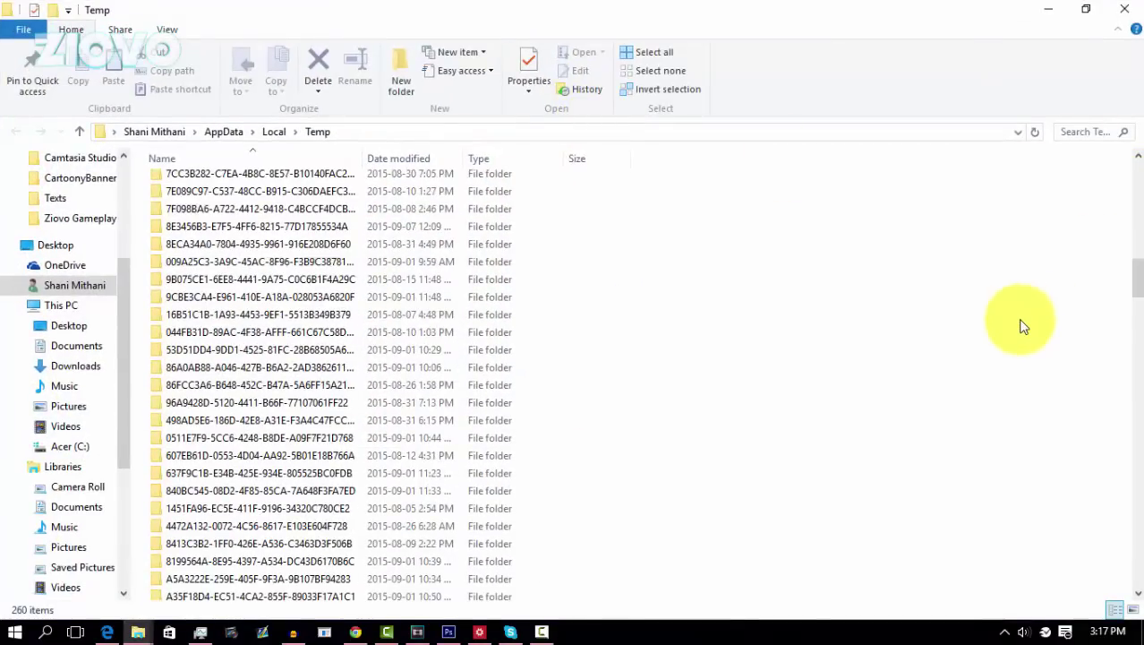
{"action": "key", "text": "j"}
{"action": "key", "text": "ctrl+a"}
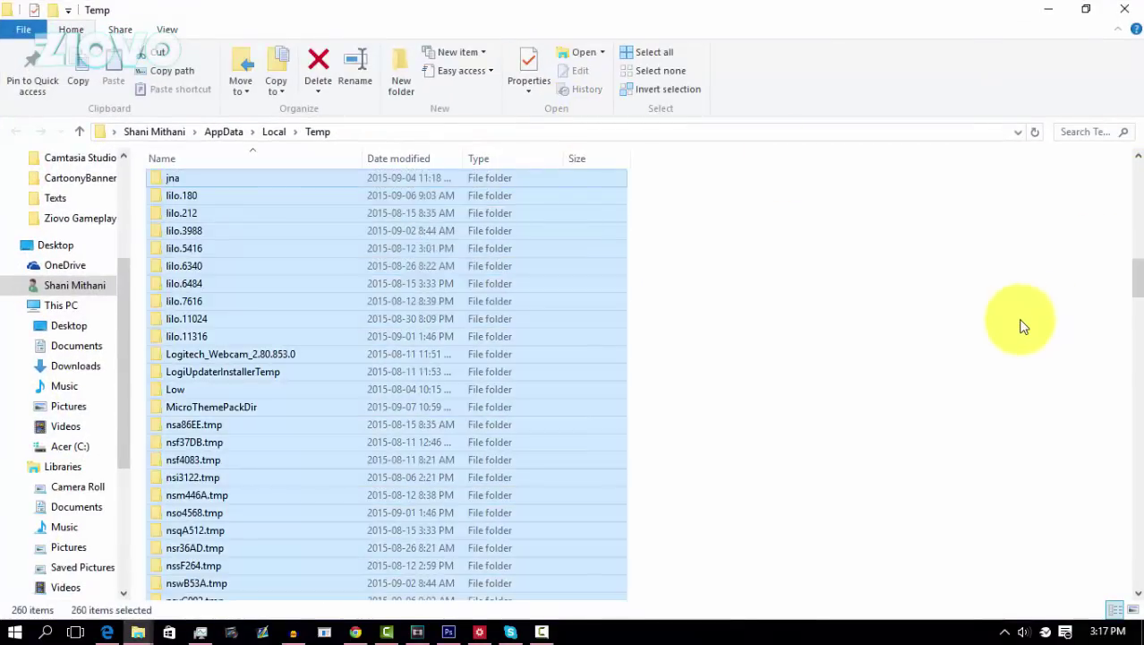
{"action": "key", "text": "Delete"}
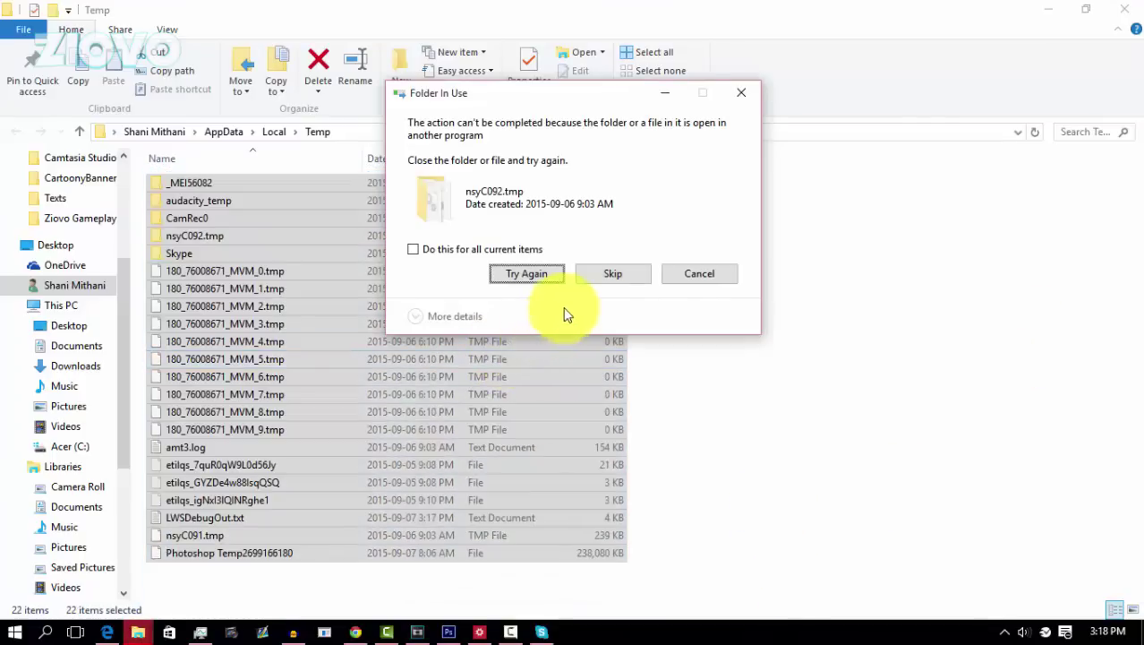
{"action": "left_click", "coordinate": [599, 272]}
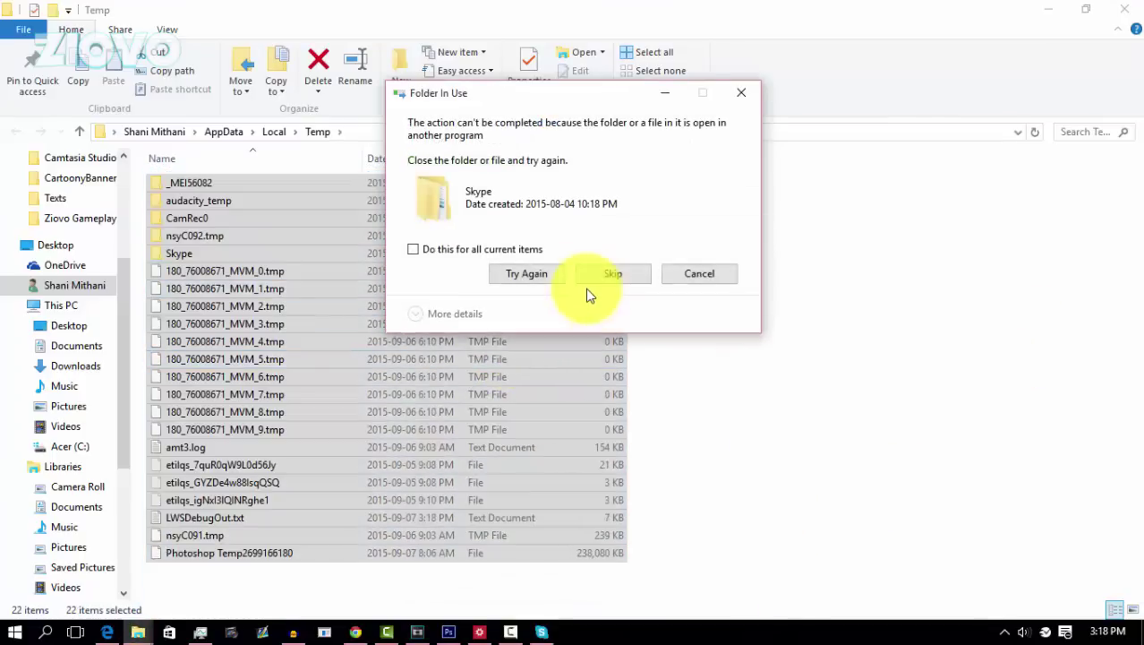
{"action": "left_click", "coordinate": [627, 280]}
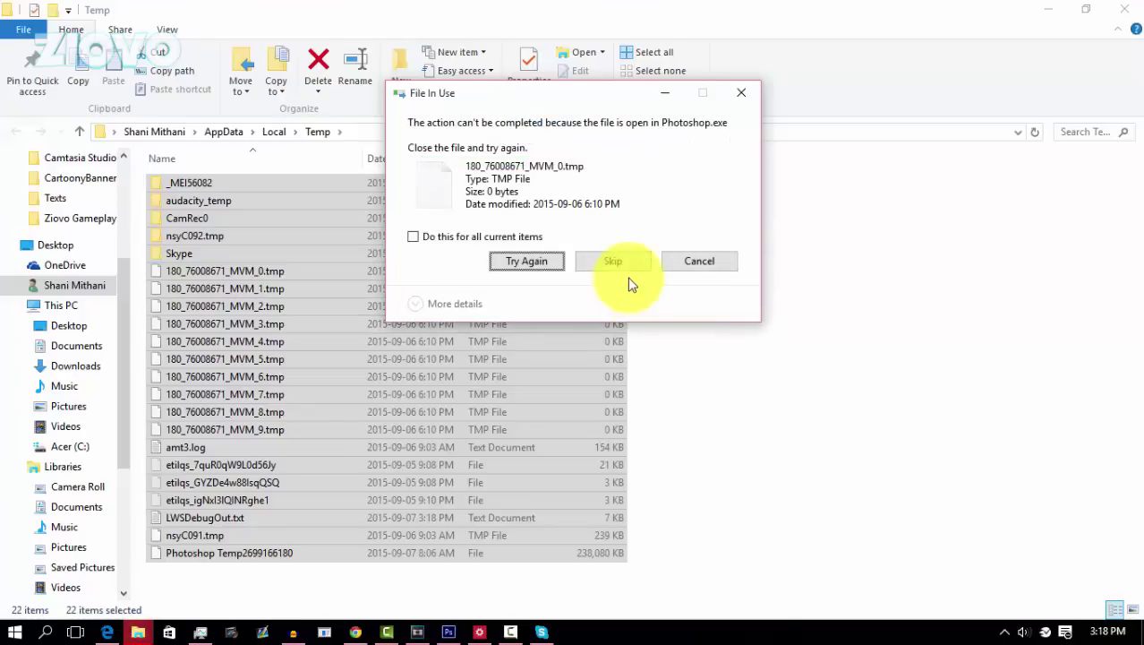
{"action": "left_click", "coordinate": [628, 262]}
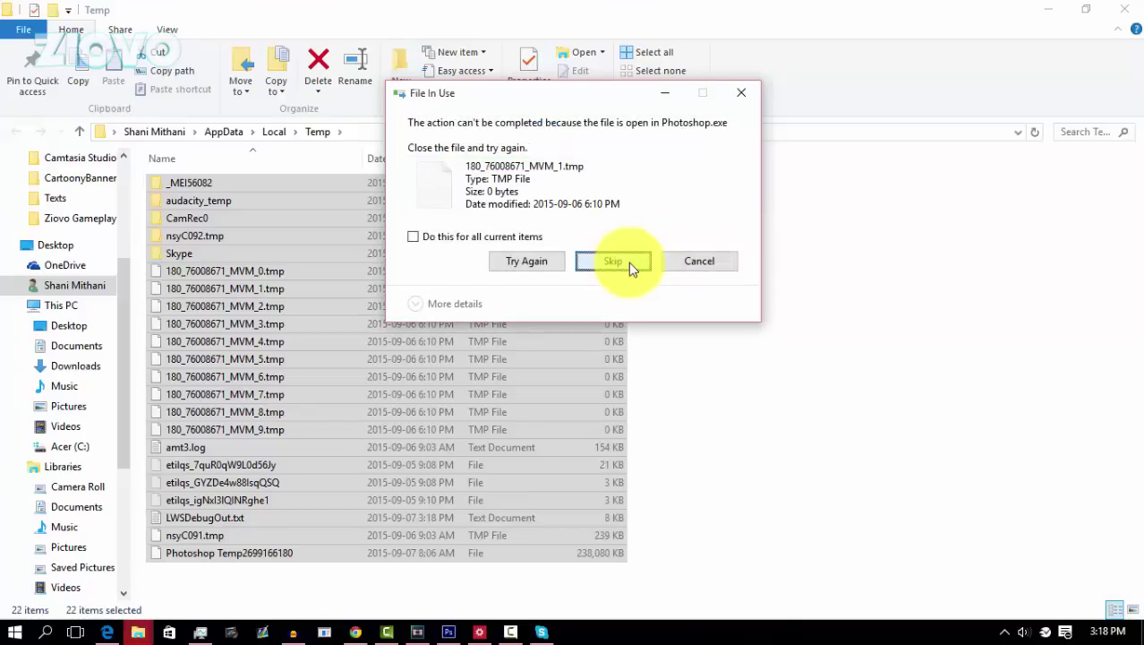
{"action": "left_click", "coordinate": [628, 263]}
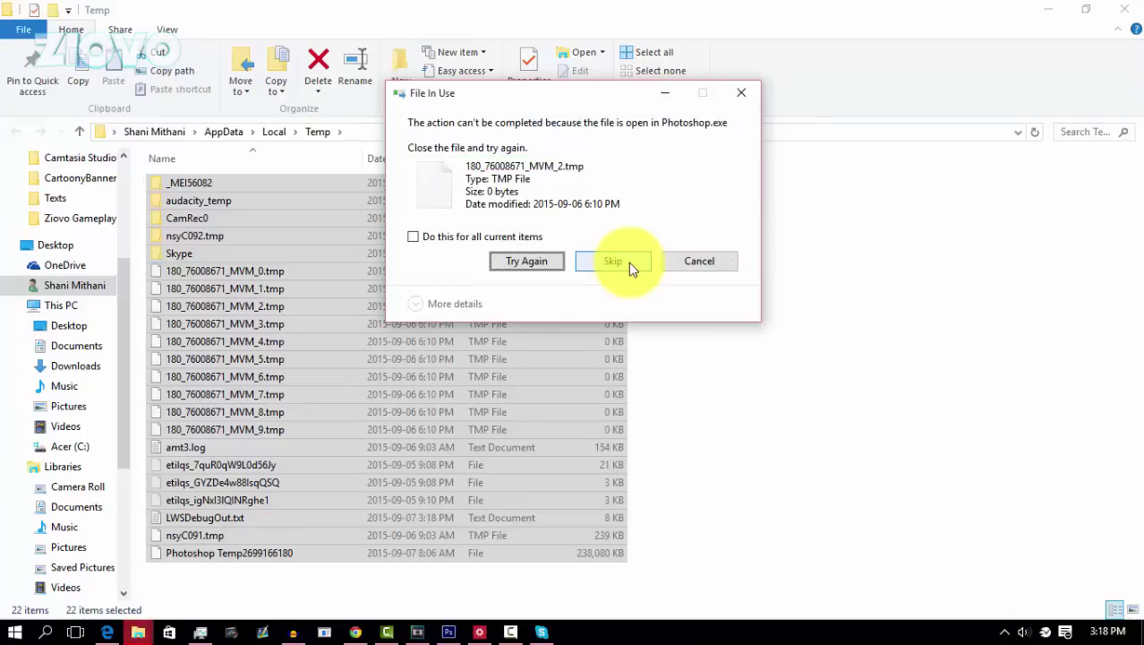
{"action": "left_click", "coordinate": [629, 262]}
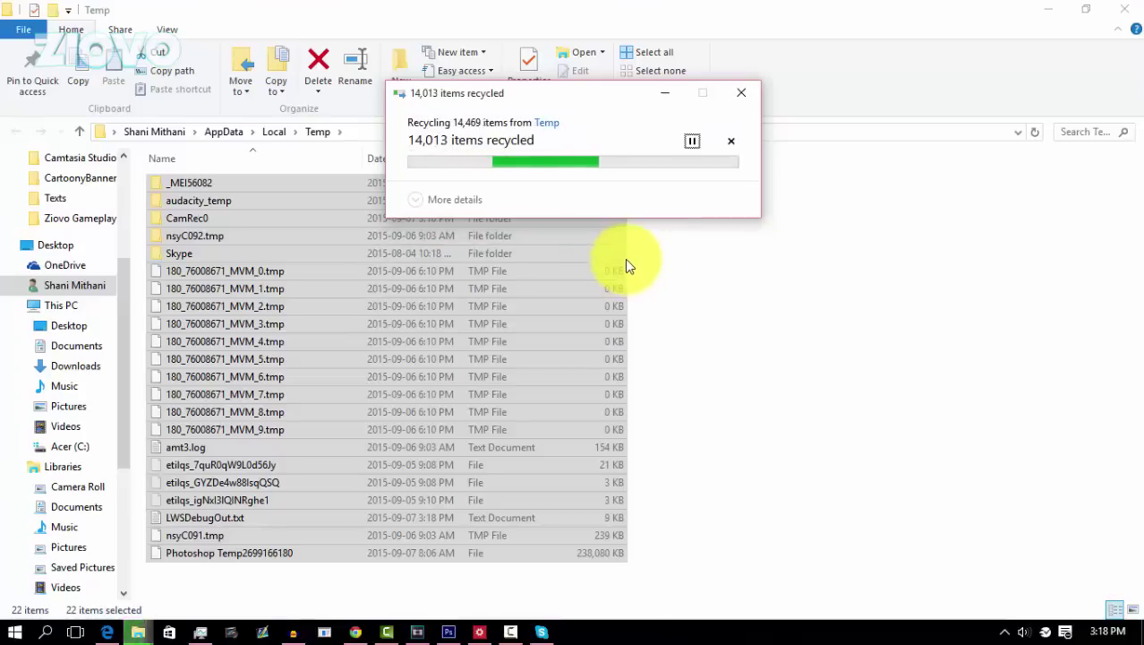
{"action": "left_click", "coordinate": [623, 259]}
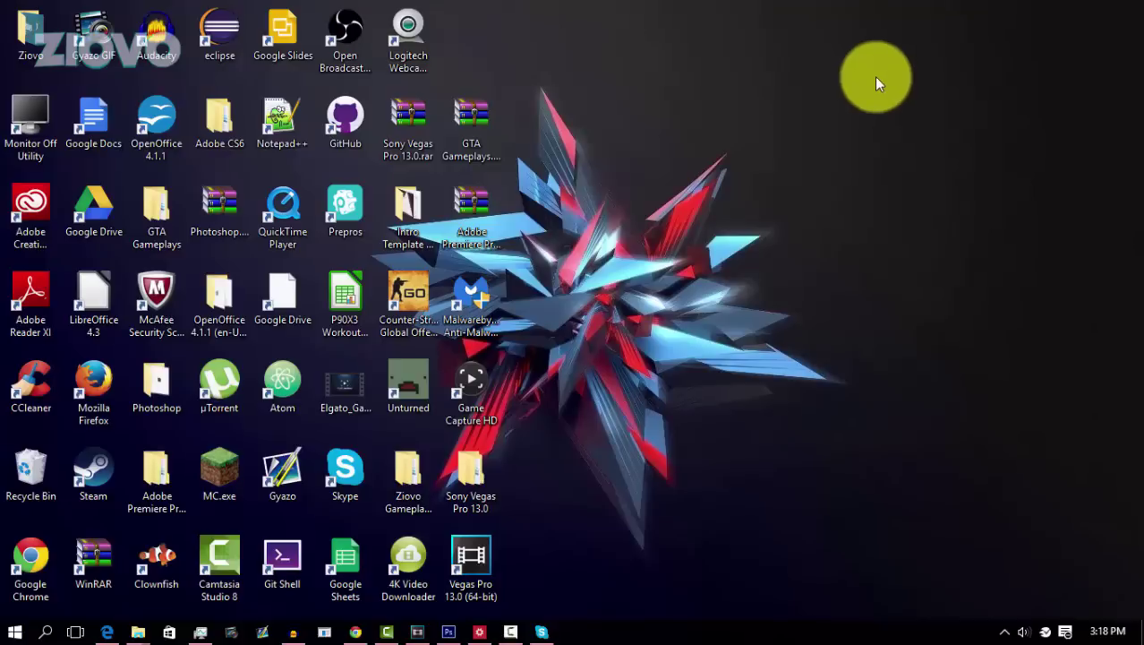
- Open Control Panel full screen and go to Programs > Uninstall a program
{"action": "right_click", "coordinate": [8, 634]}
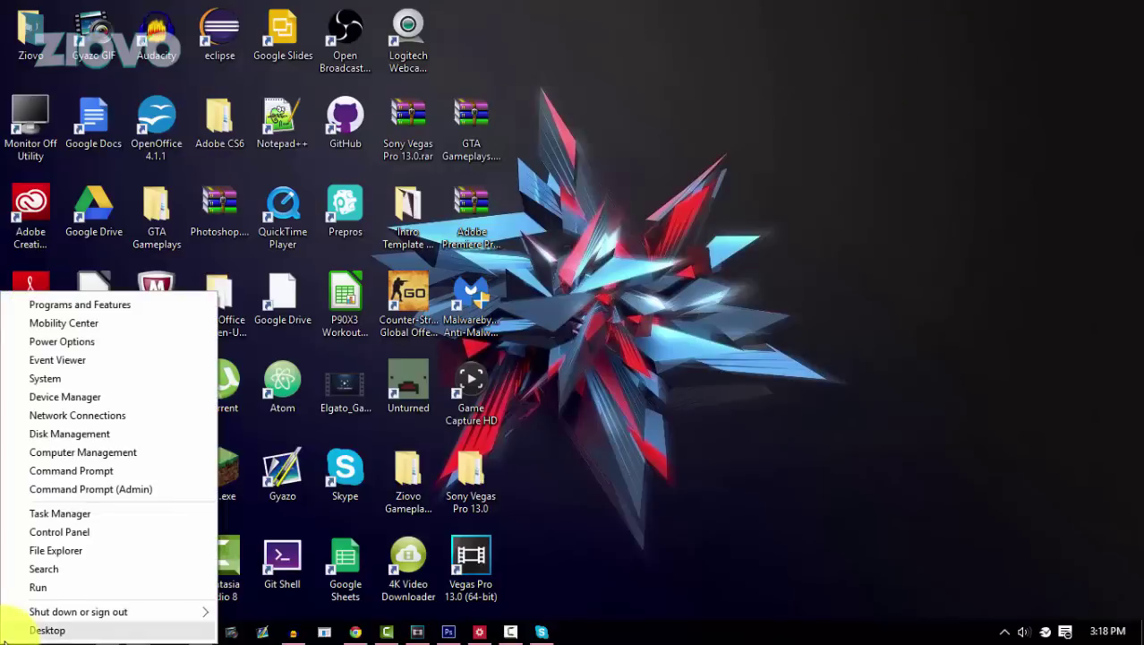
{"action": "left_click", "coordinate": [56, 531]}
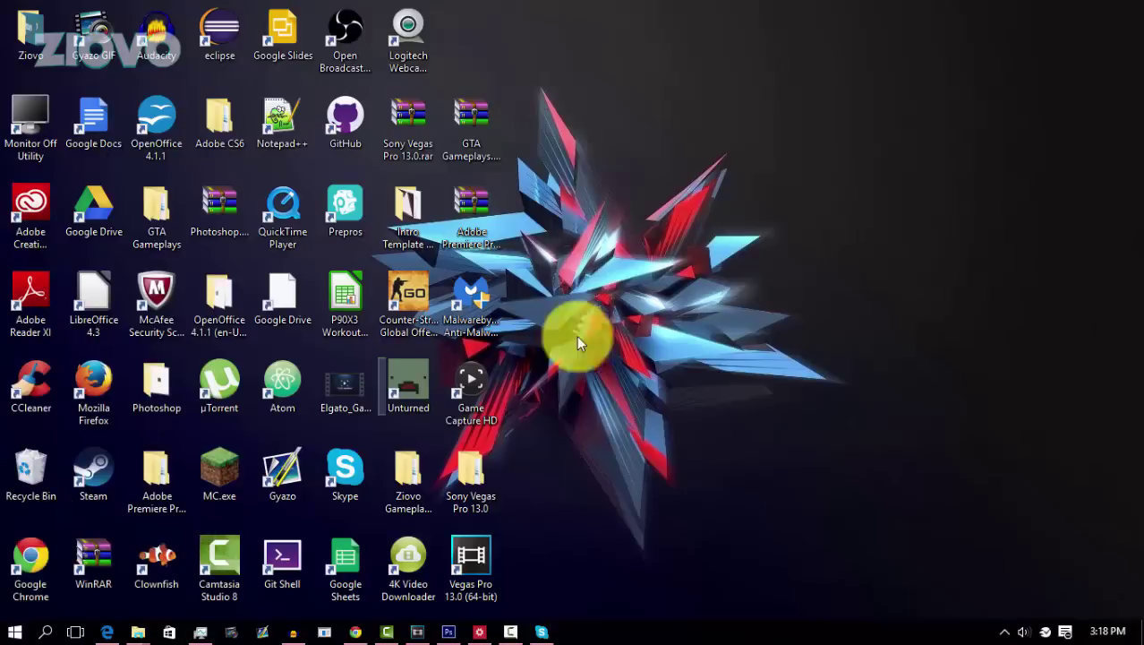
{"action": "left_click", "coordinate": [757, 14]}
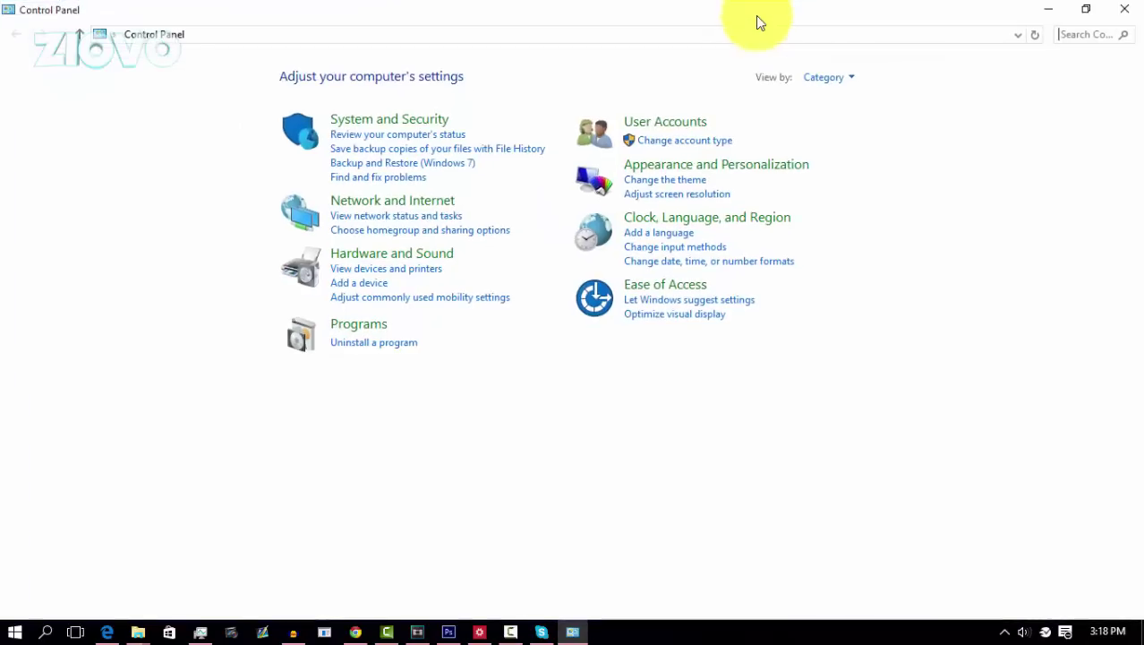
{"action": "left_click", "coordinate": [363, 341]}
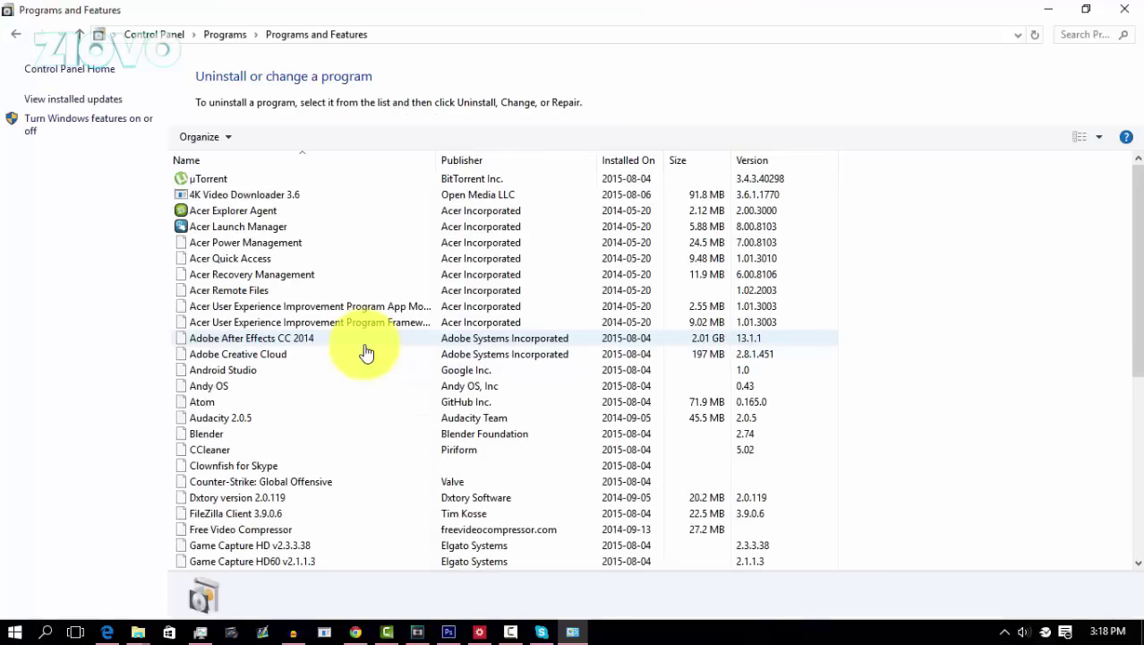
- Bring up the uninstall option for Brackets, then minimize the installed-programs window
{"action": "scroll", "coordinate": [506, 338], "scroll_direction": "down", "scroll_amount": 15}
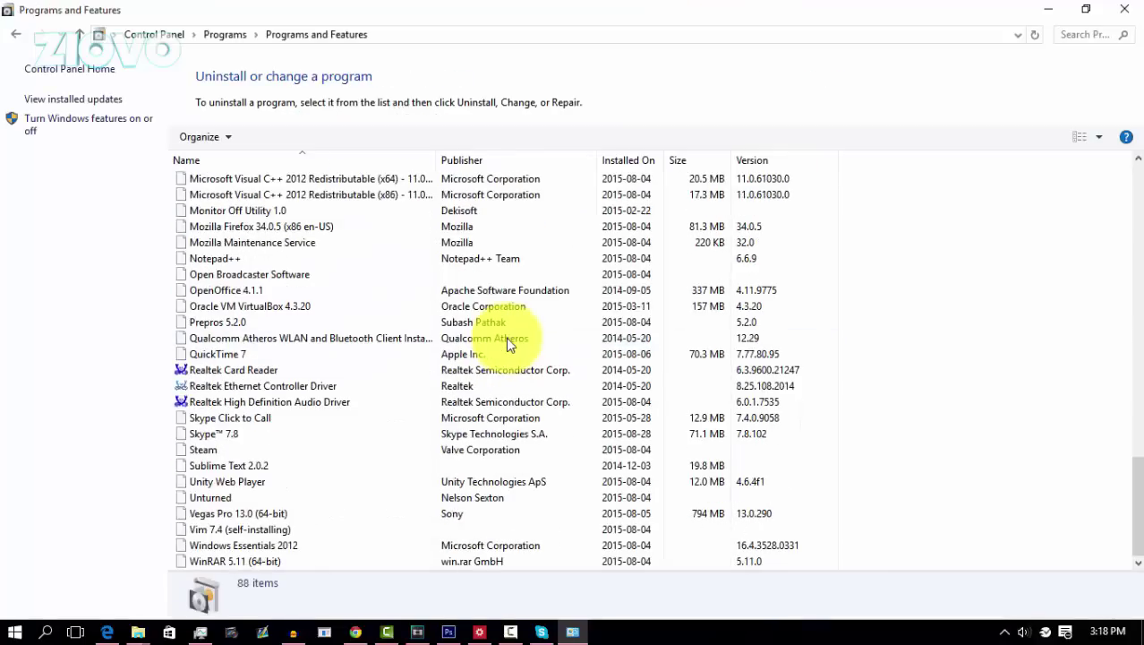
{"action": "scroll", "coordinate": [506, 337], "scroll_direction": "up", "scroll_amount": 15}
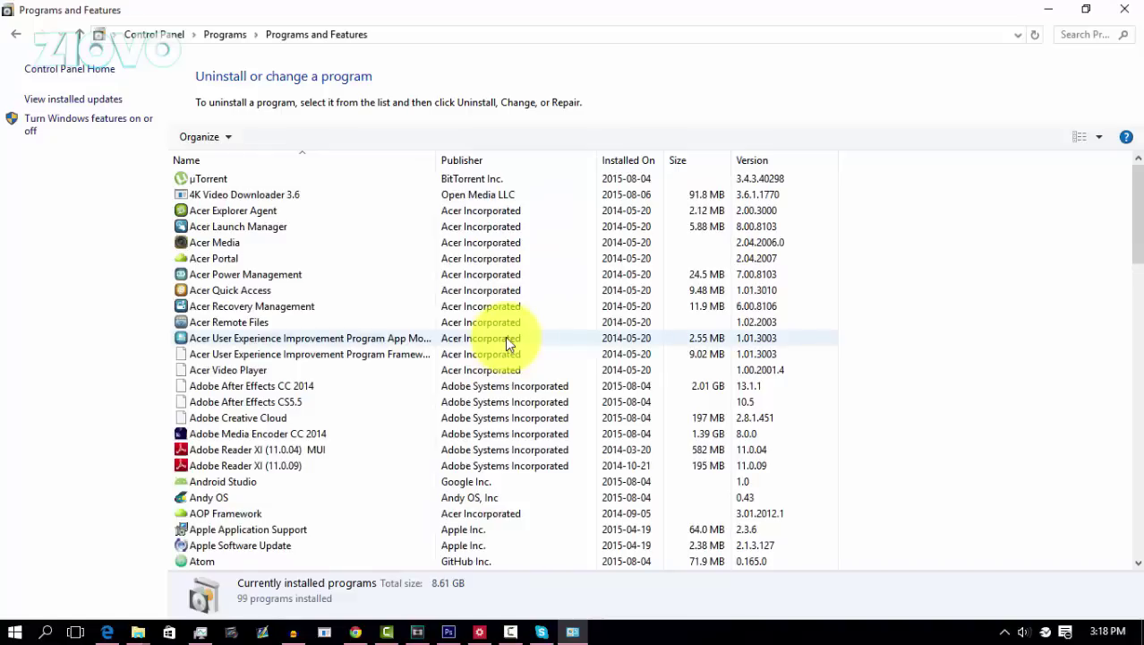
{"action": "scroll", "coordinate": [300, 349], "scroll_direction": "down", "scroll_amount": 4}
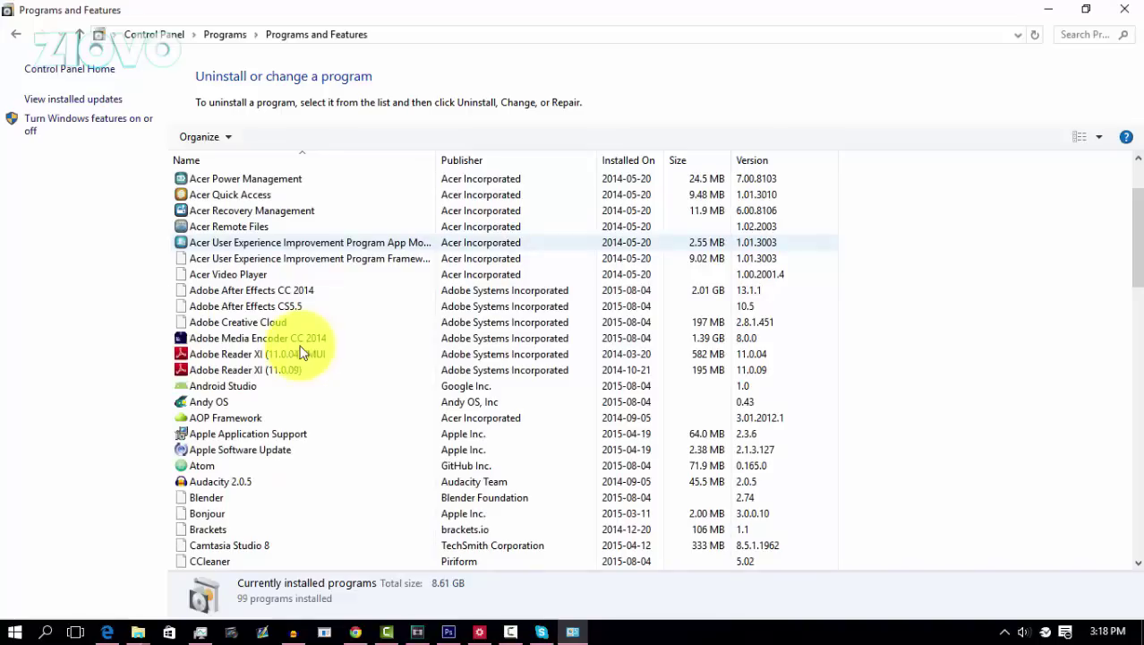
{"action": "left_click", "coordinate": [217, 429]}
{"action": "right_click", "coordinate": [217, 429]}
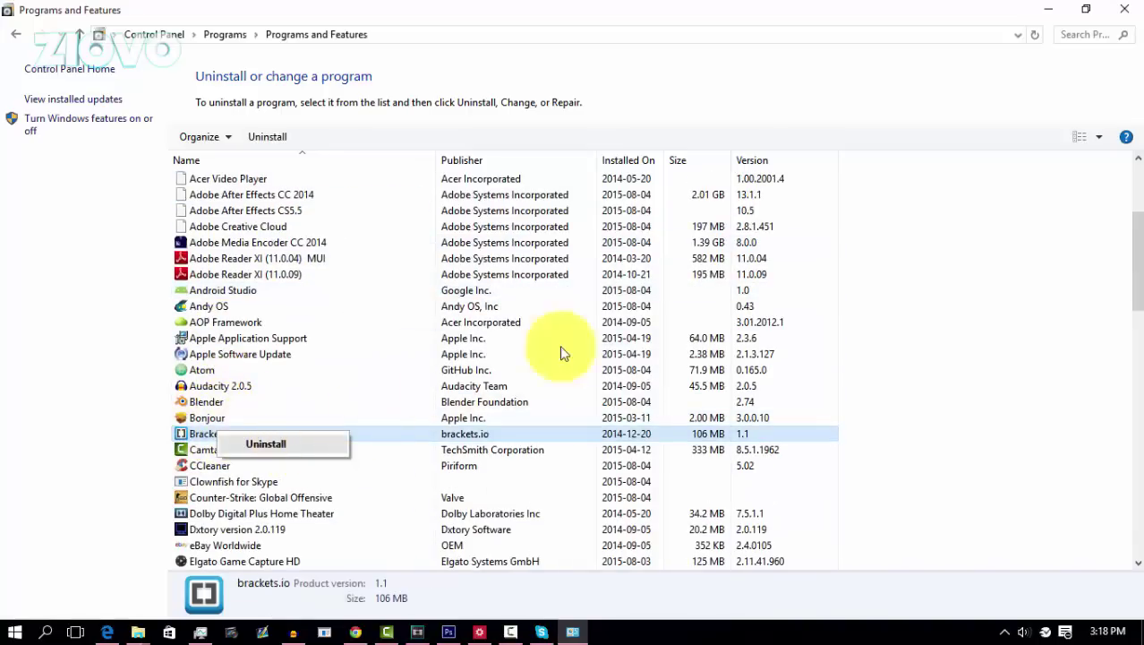
{"action": "left_click", "coordinate": [1049, 13]}
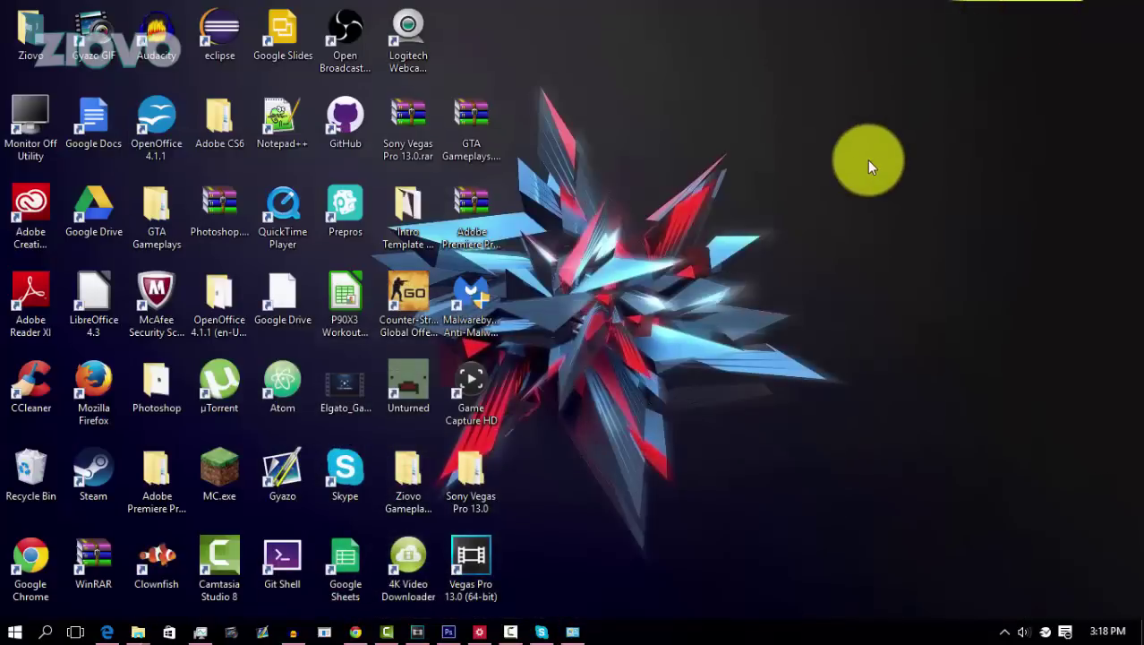
- Open the Recycle Bin, select everything and permanently delete the 464 items
{"action": "double_click", "coordinate": [30, 466]}
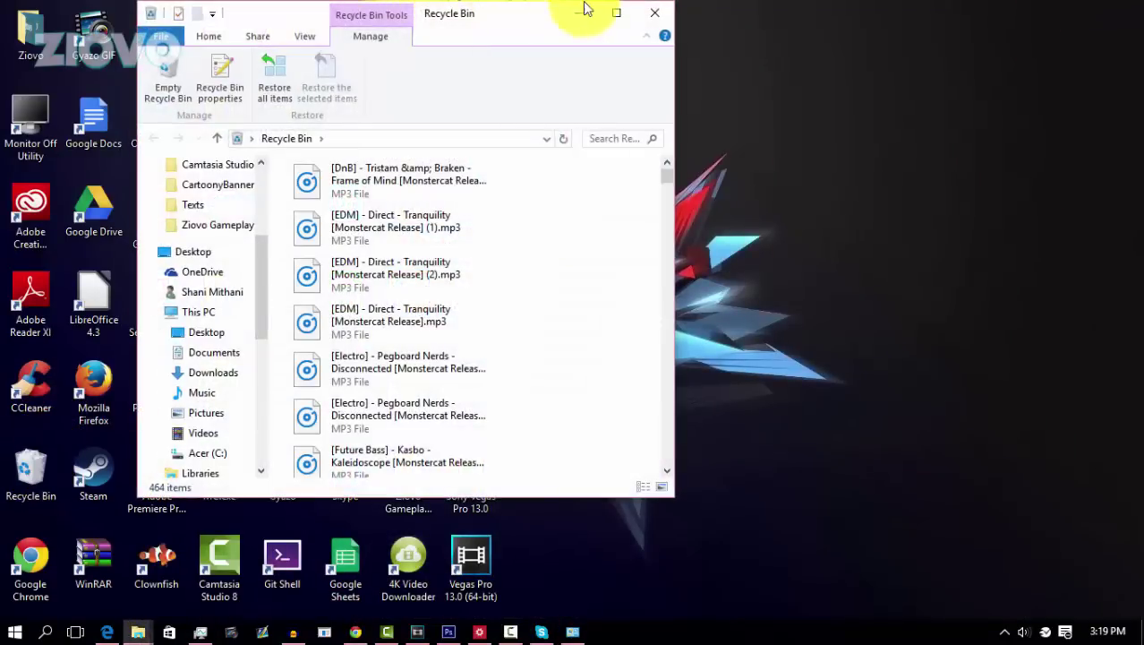
{"action": "left_click", "coordinate": [612, 13]}
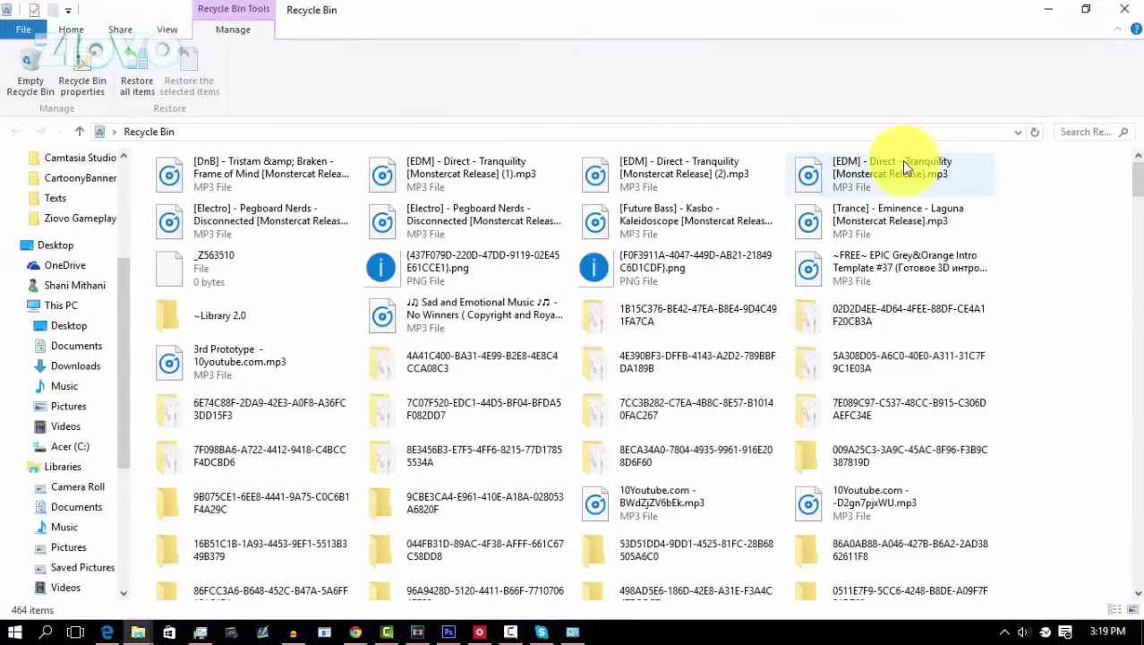
{"action": "key", "text": "ctrl+a"}
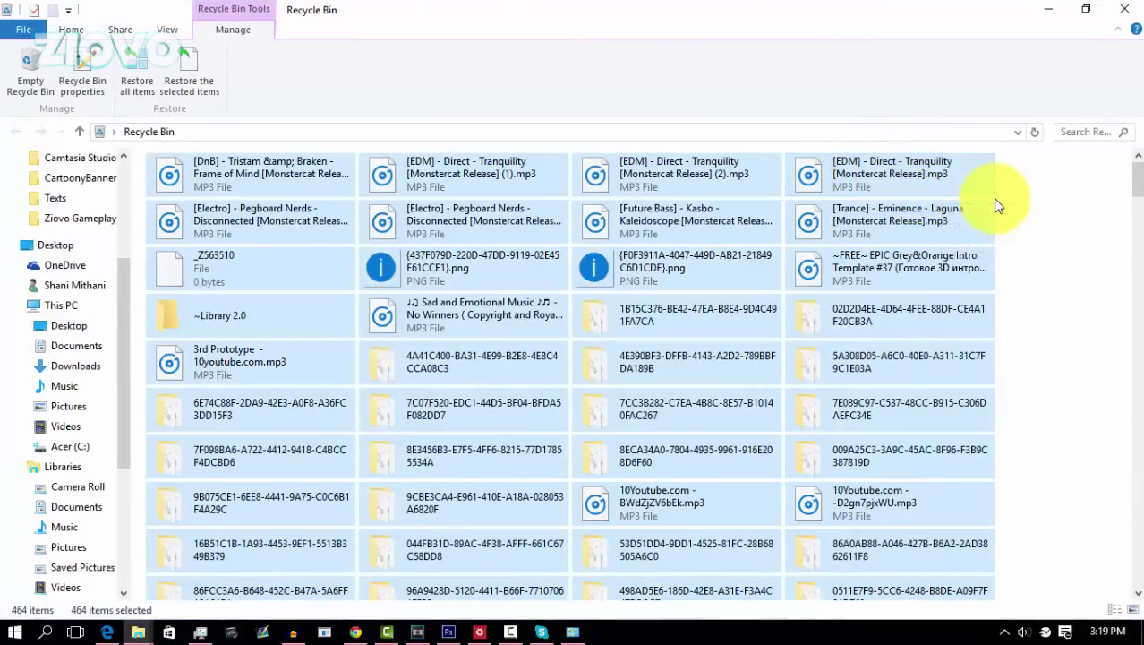
{"action": "key", "text": "Delete"}
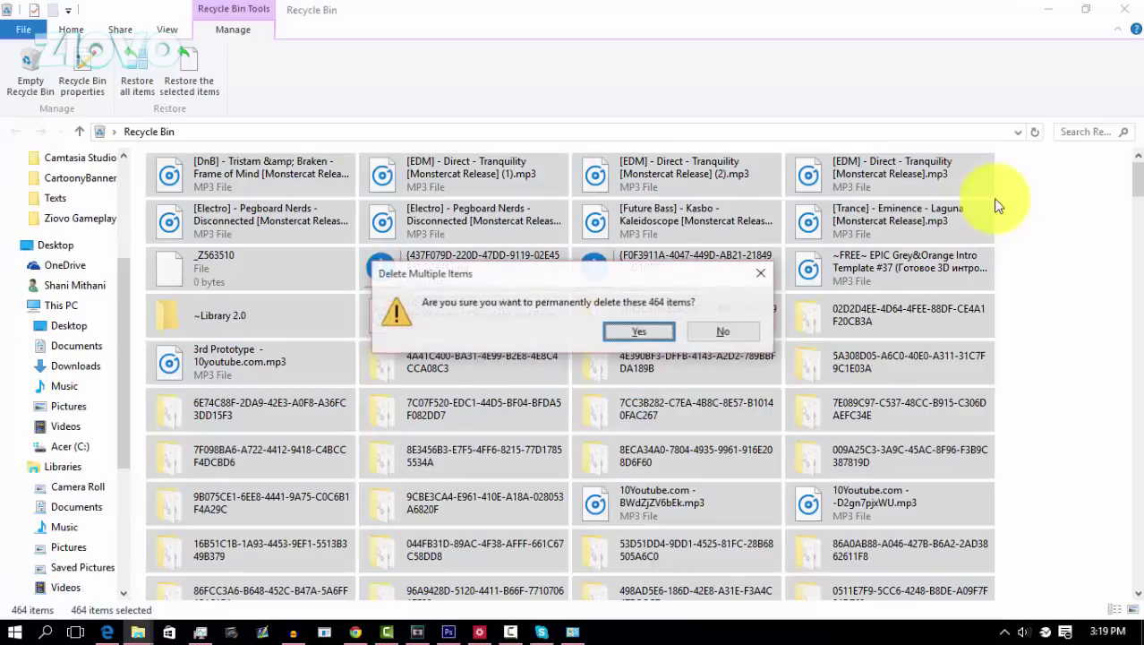
{"action": "left_click", "coordinate": [639, 332]}
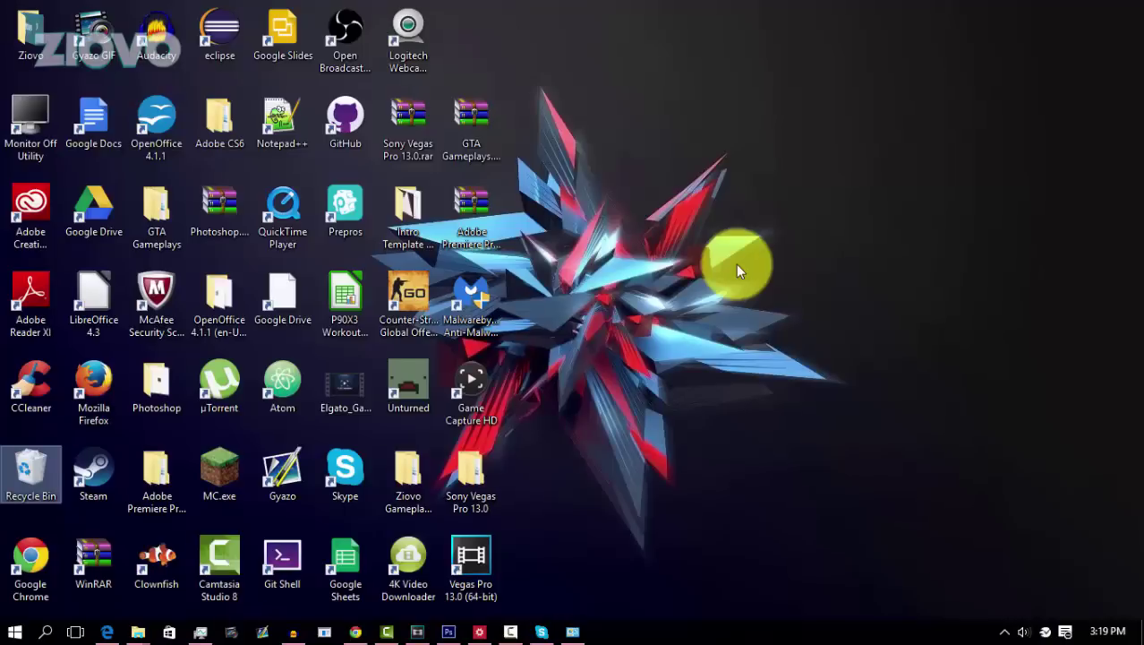
- Search 'task man', launch Task Manager and select Camtasia Studio in its app list
{"action": "left_click", "coordinate": [48, 634]}
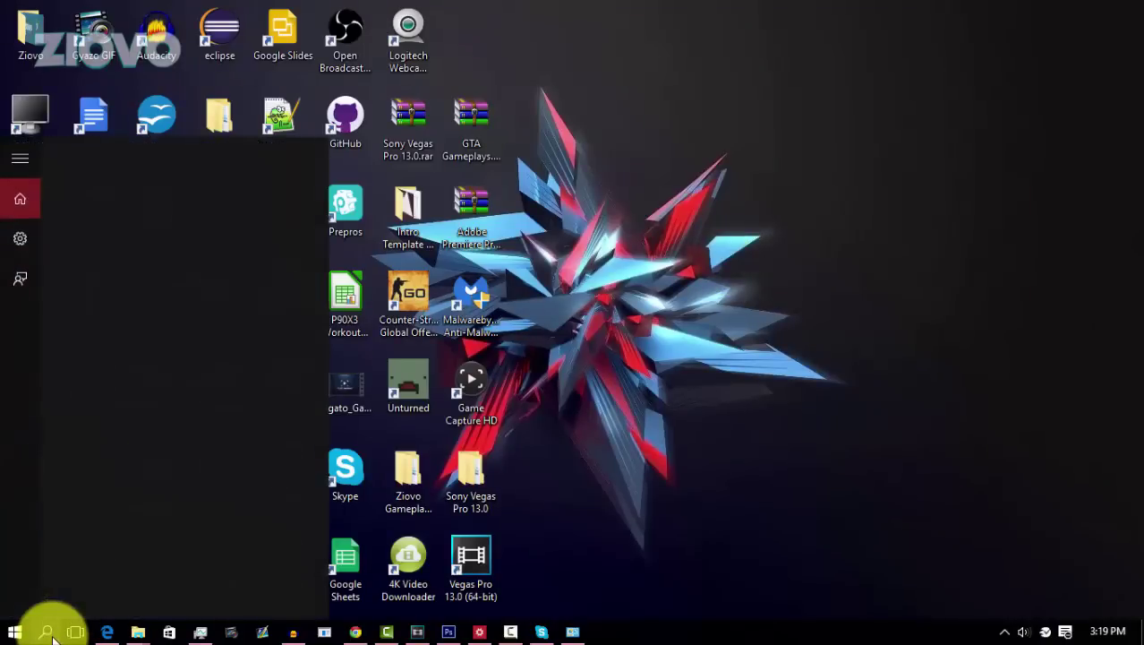
{"action": "type", "text": "task man"}
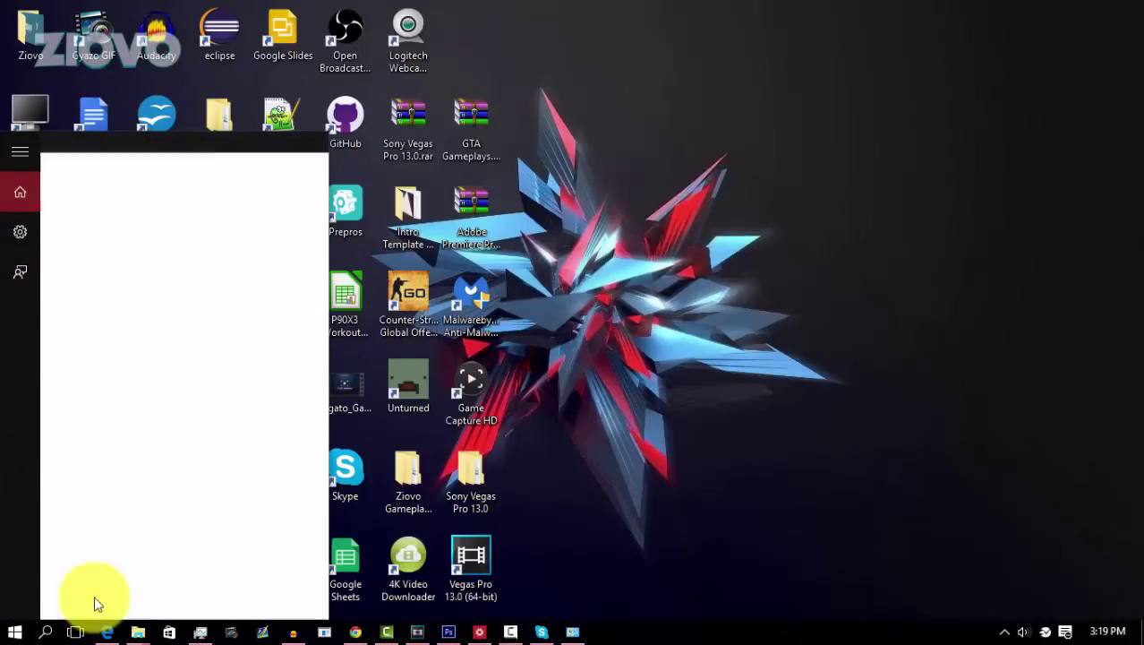
{"action": "left_click", "coordinate": [823, 269]}
{"action": "left_click", "coordinate": [200, 632]}
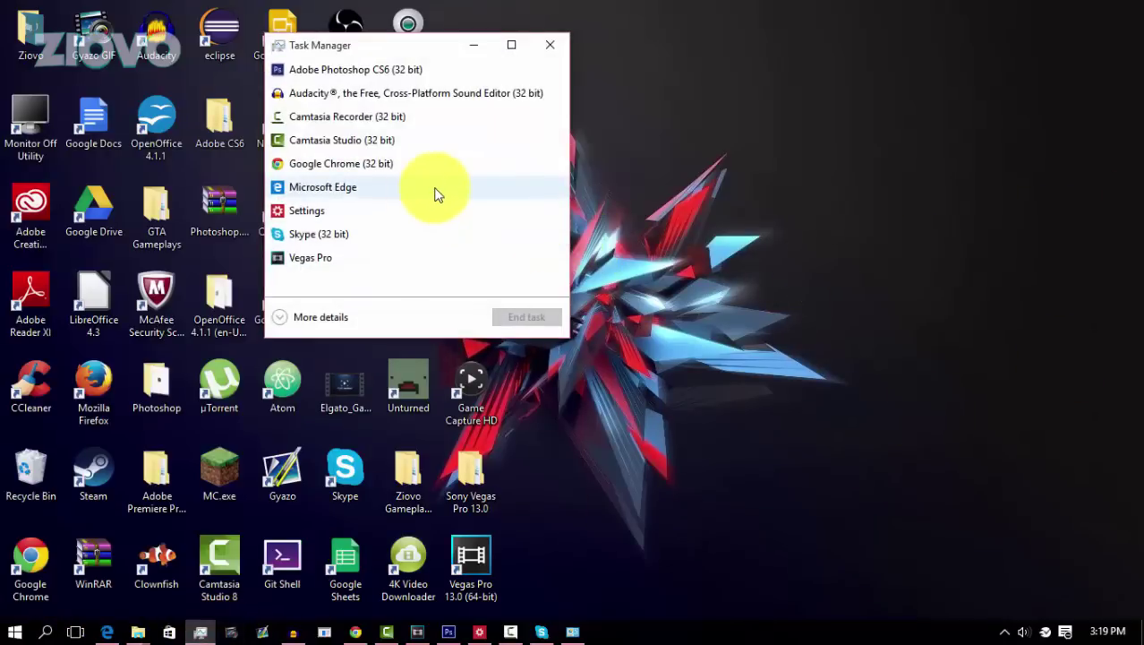
{"action": "left_click", "coordinate": [414, 142]}
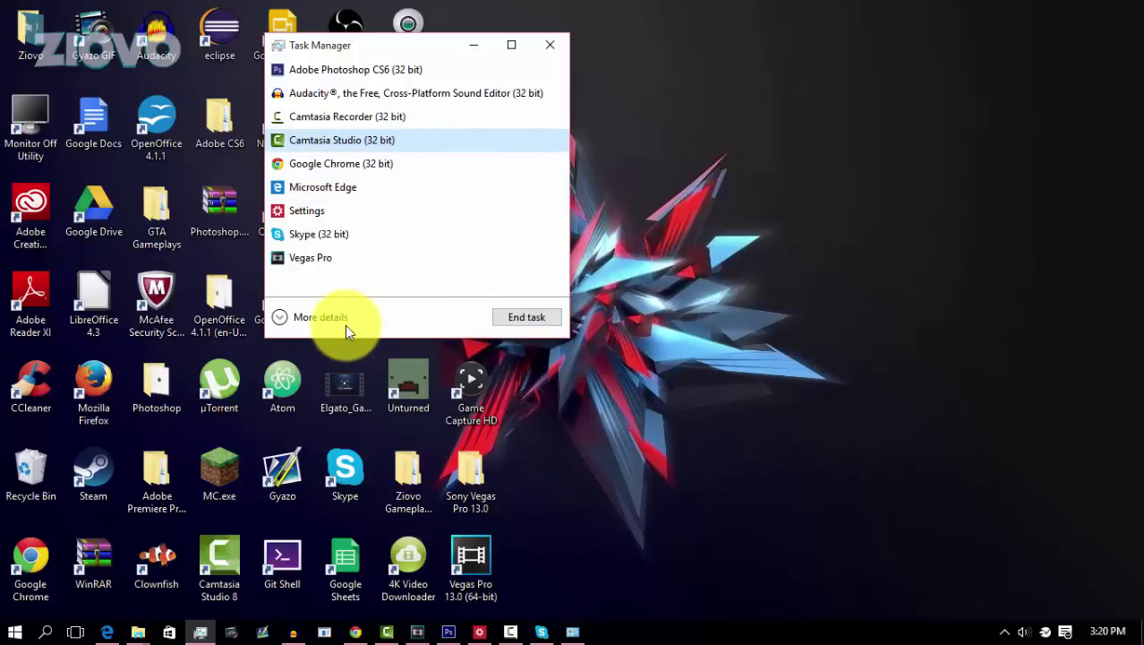
- Expand Task Manager to its detailed view and show the Startup tab
{"action": "left_click", "coordinate": [282, 318]}
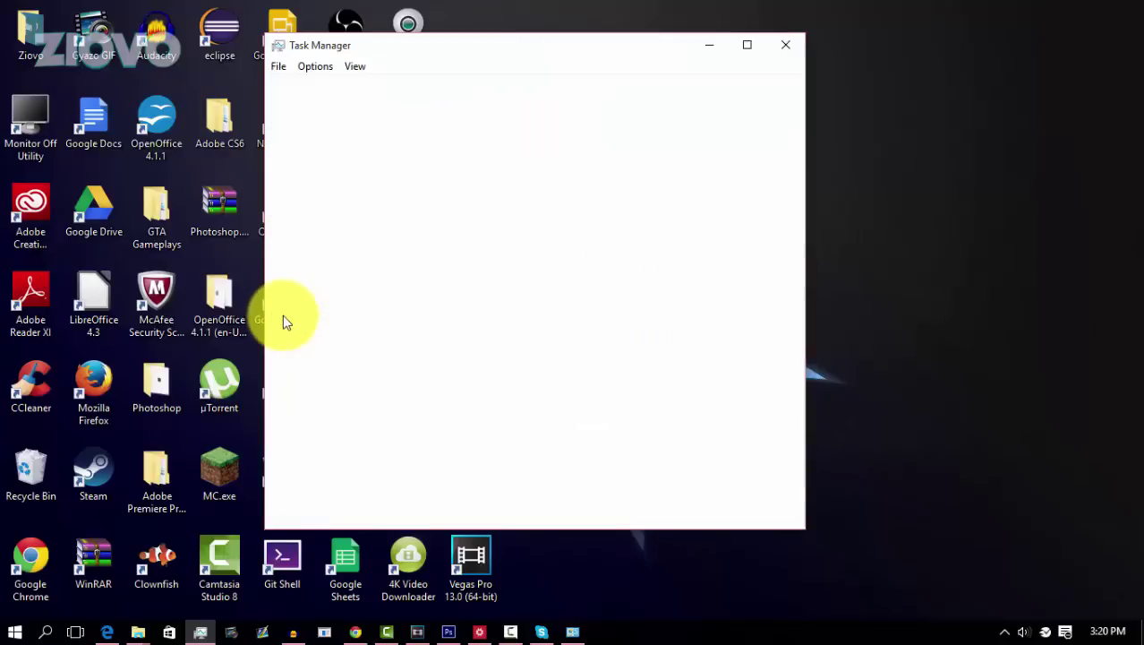
{"action": "left_click", "coordinate": [462, 85]}
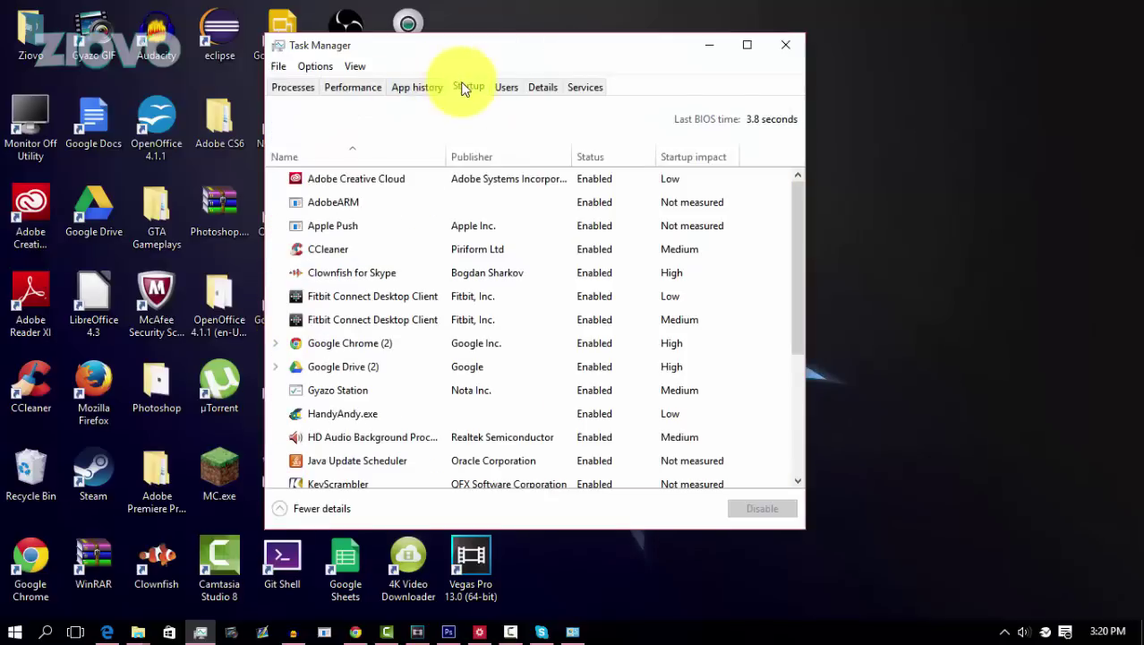
{"action": "scroll", "coordinate": [622, 239], "scroll_direction": "down", "scroll_amount": 2}
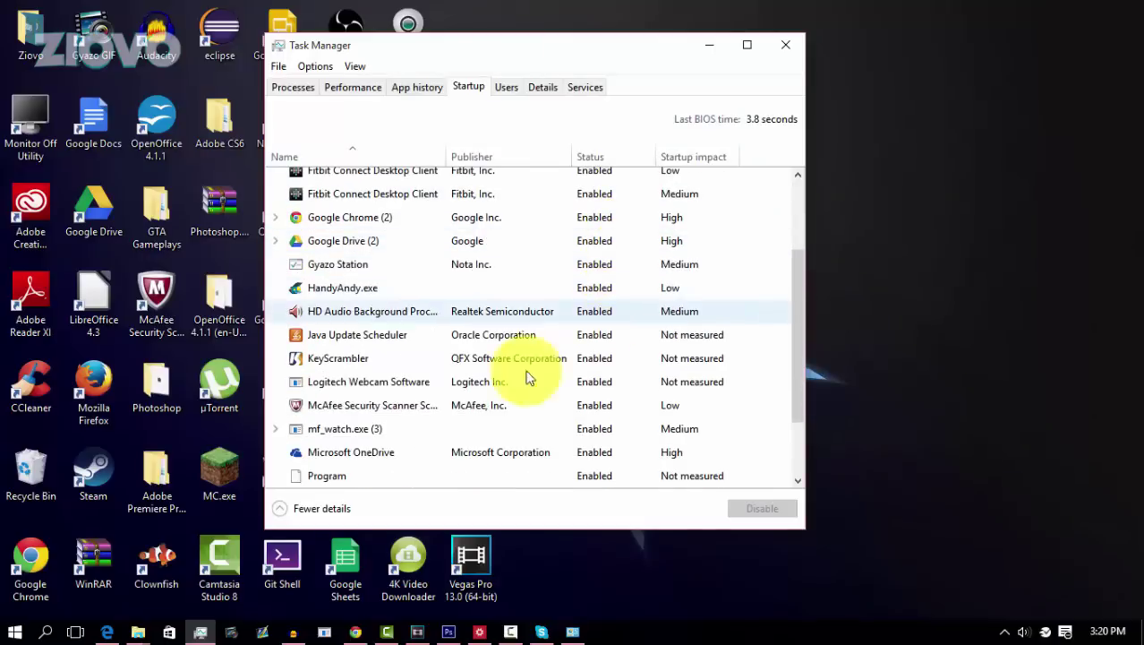
{"action": "scroll", "coordinate": [428, 319], "scroll_direction": "up", "scroll_amount": 2}
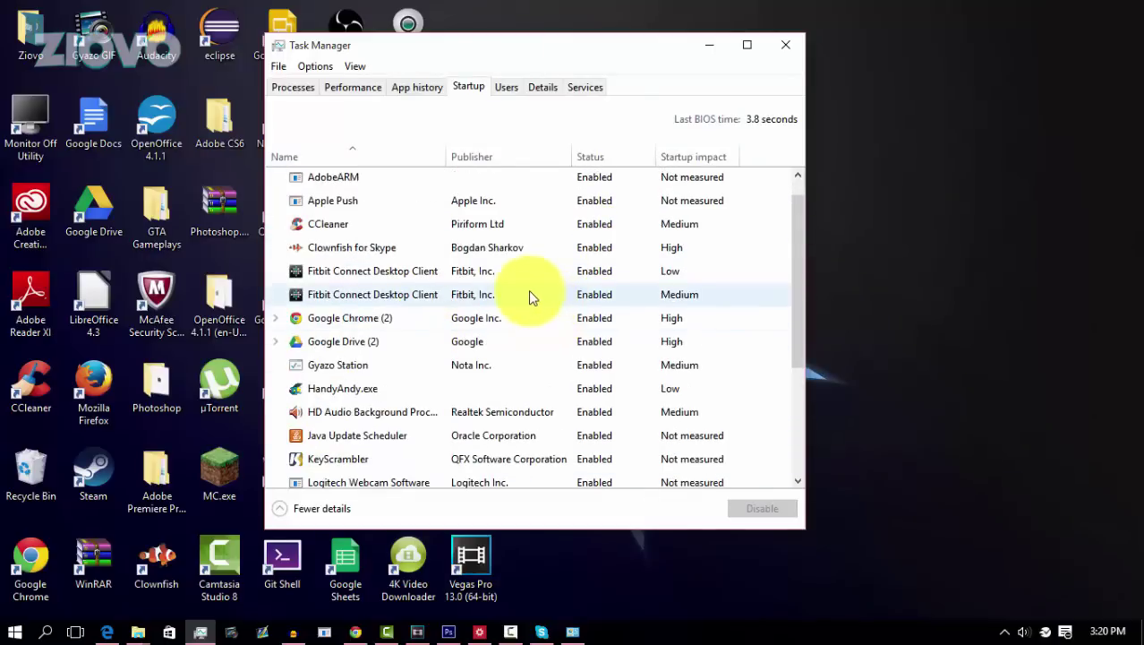
- Disable both Fitbit Connect Desktop Client entries and Clownfish for Skype at startup
{"action": "left_click", "coordinate": [439, 272]}
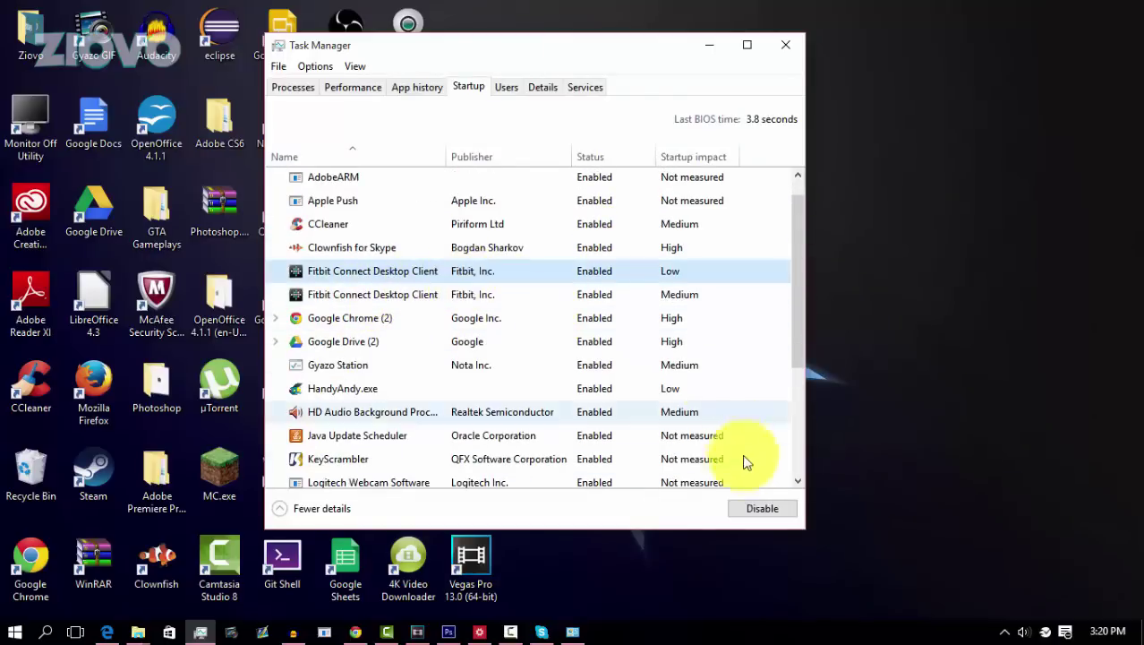
{"action": "left_click", "coordinate": [756, 508]}
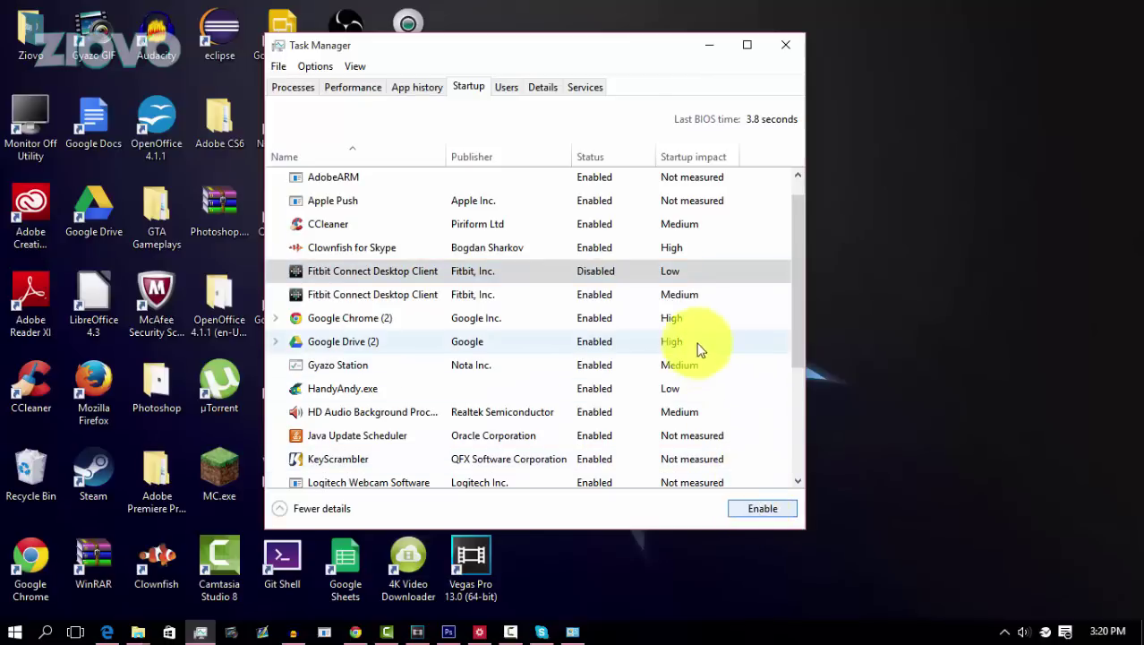
{"action": "left_click", "coordinate": [663, 301]}
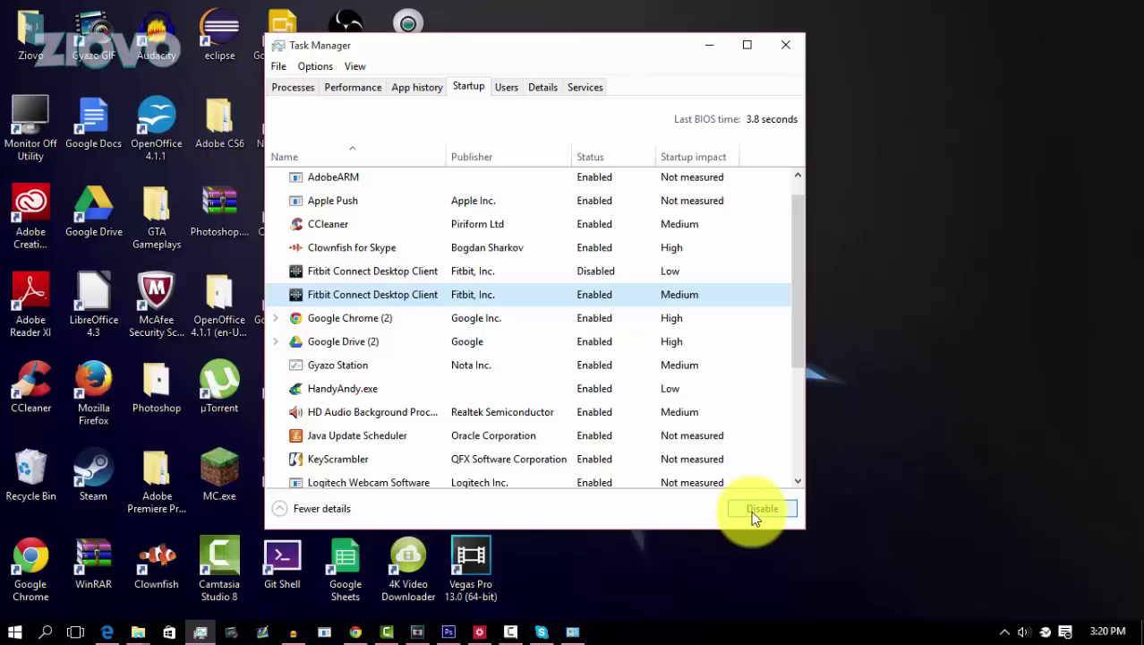
{"action": "left_click", "coordinate": [758, 507]}
{"action": "left_click", "coordinate": [598, 247]}
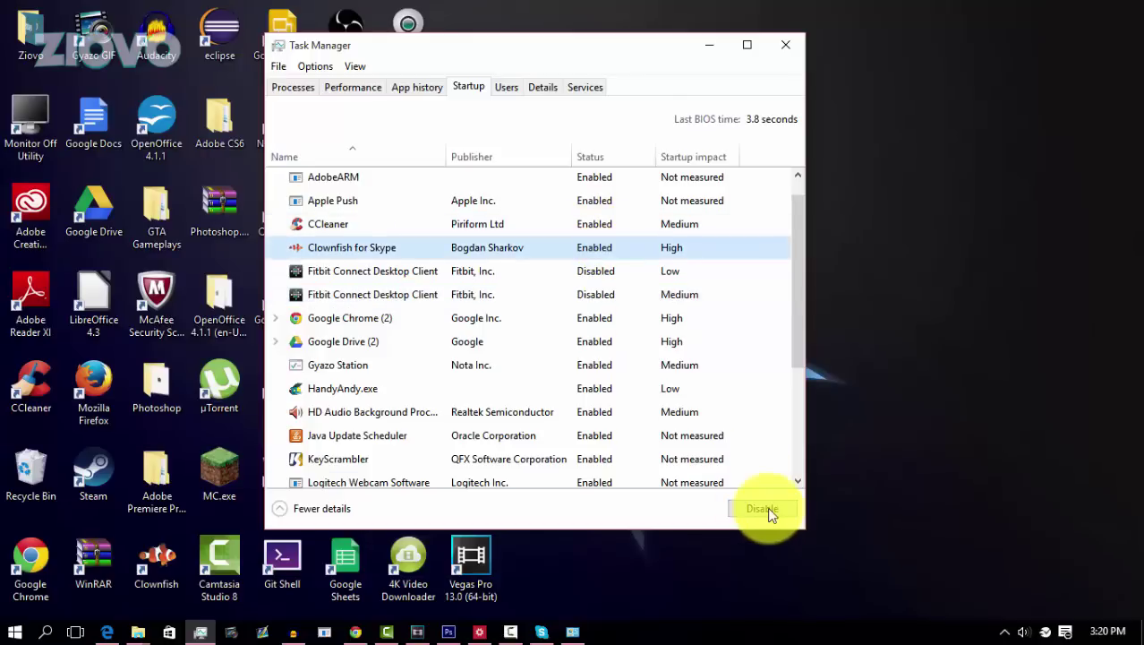
{"action": "left_click", "coordinate": [763, 508]}
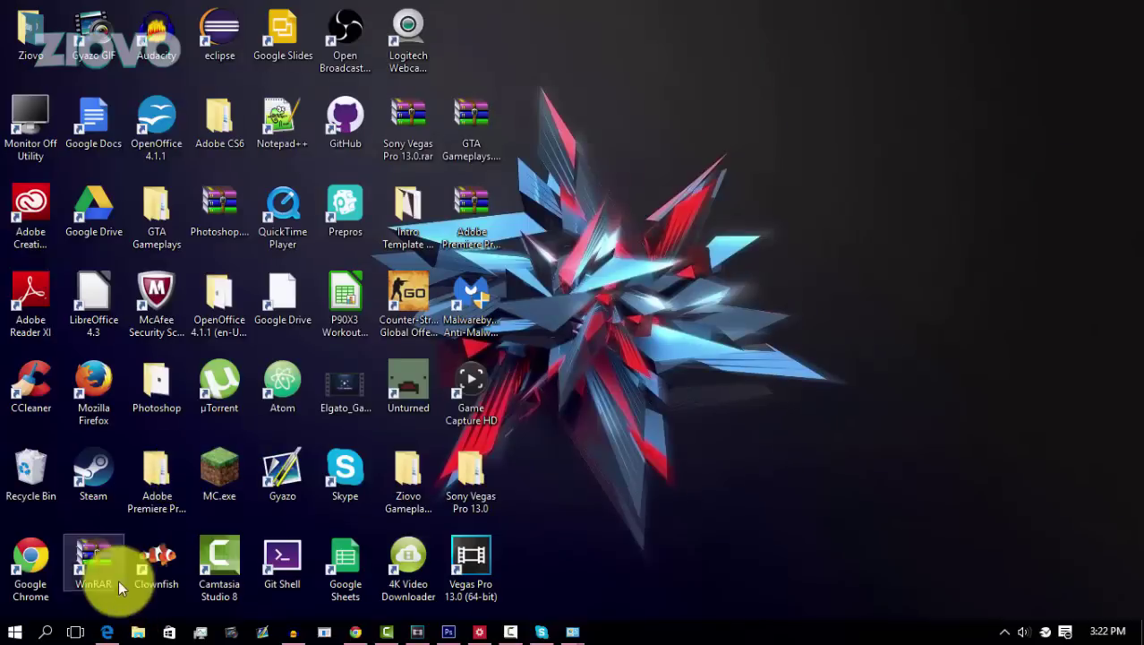
- Open This PC's Properties from File Explorer, maximize System, and open Advanced system settings
{"action": "left_click", "coordinate": [139, 632]}
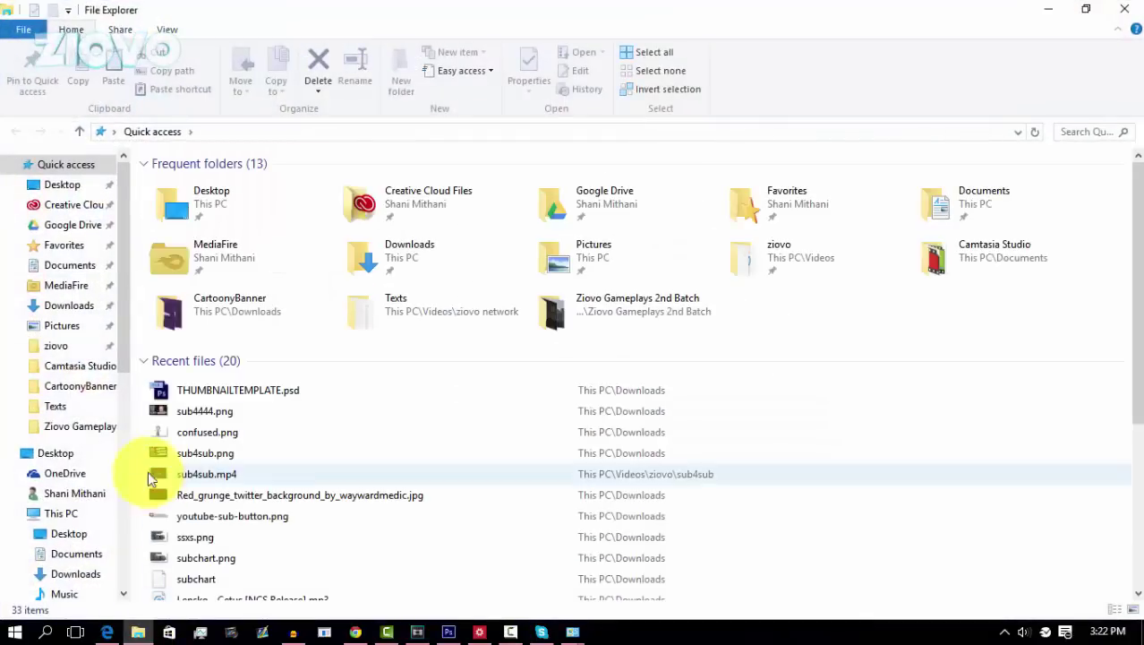
{"action": "right_click", "coordinate": [69, 511]}
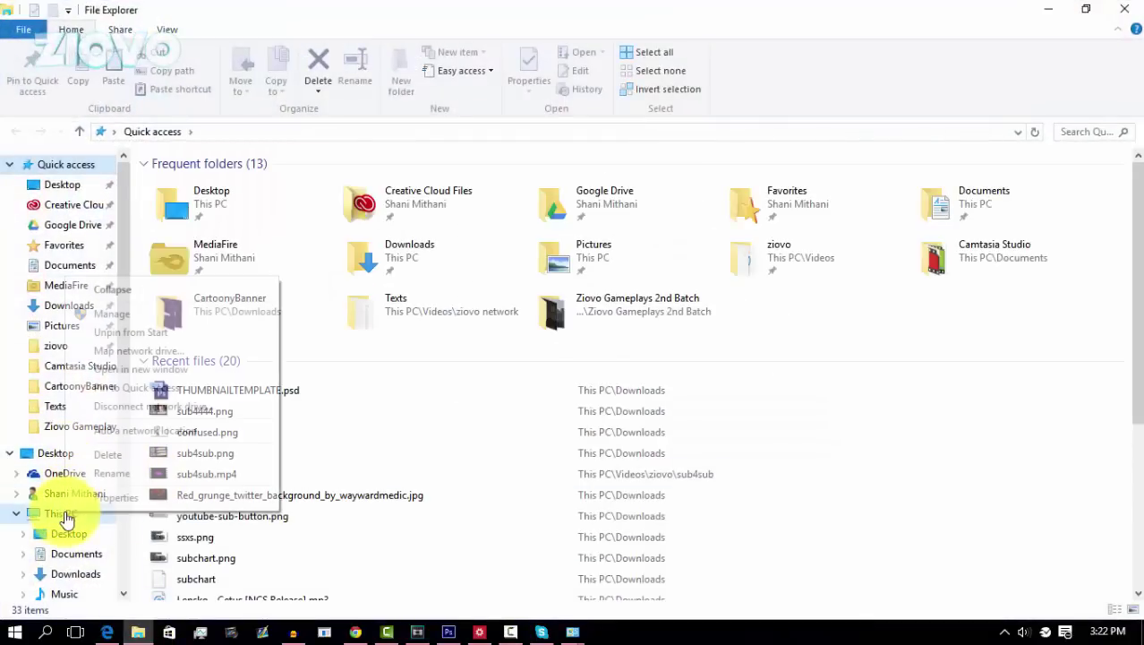
{"action": "left_click", "coordinate": [107, 500]}
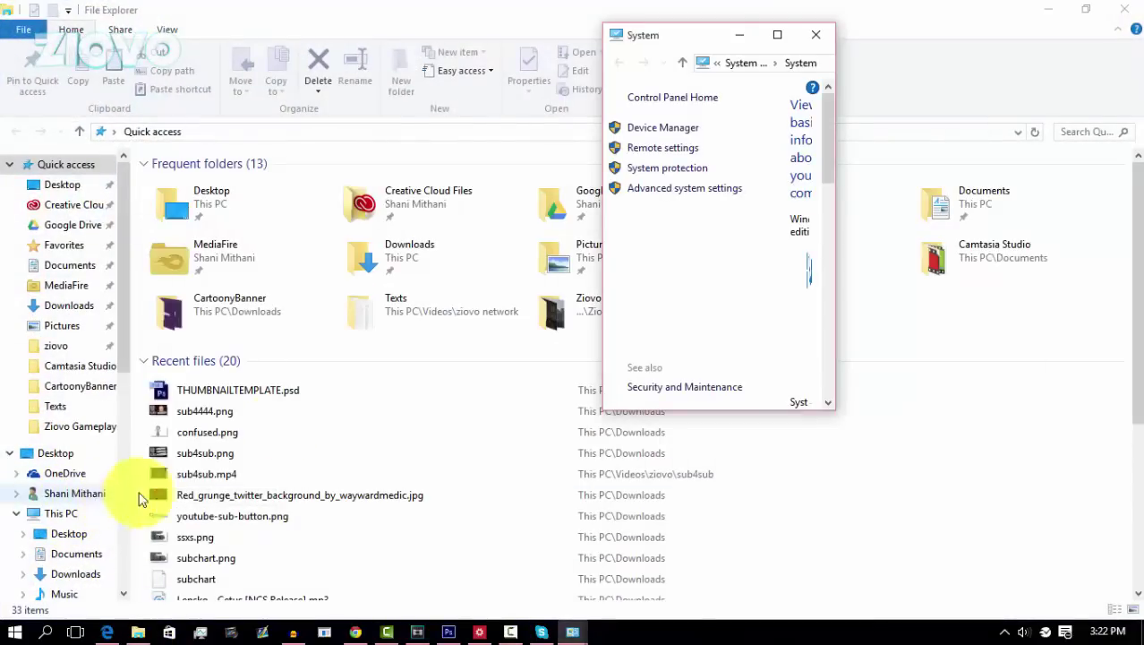
{"action": "left_click", "coordinate": [775, 35]}
{"action": "left_click", "coordinate": [96, 169]}
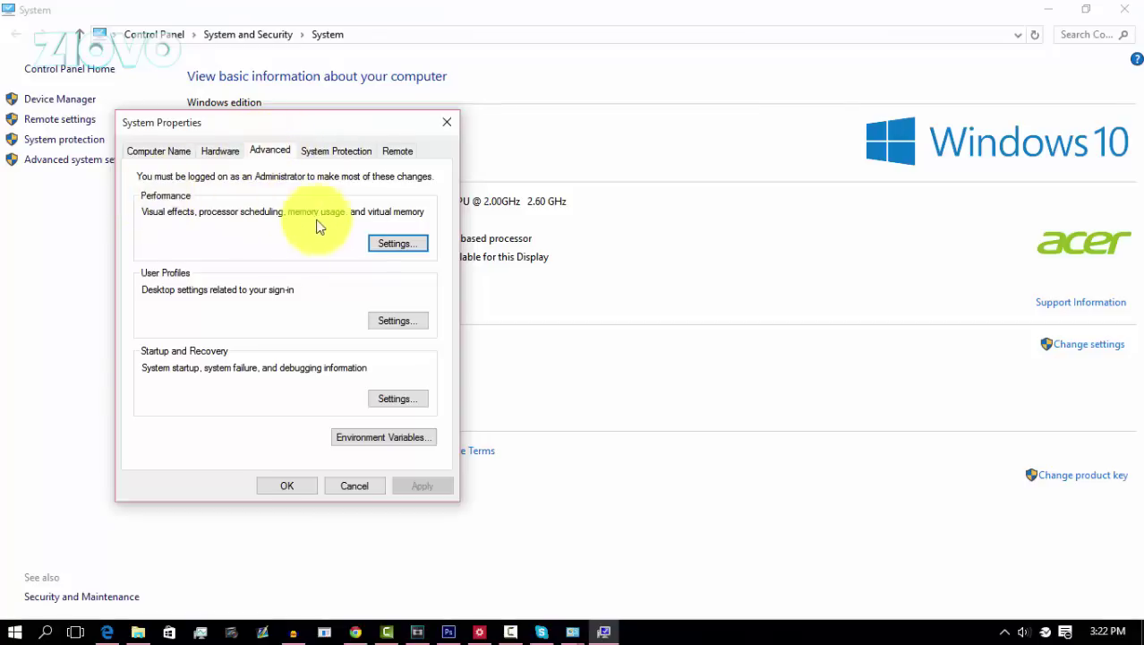
- Set Performance Options visual effects to 'Adjust for best performance', apply and confirm
{"action": "left_click", "coordinate": [398, 243]}
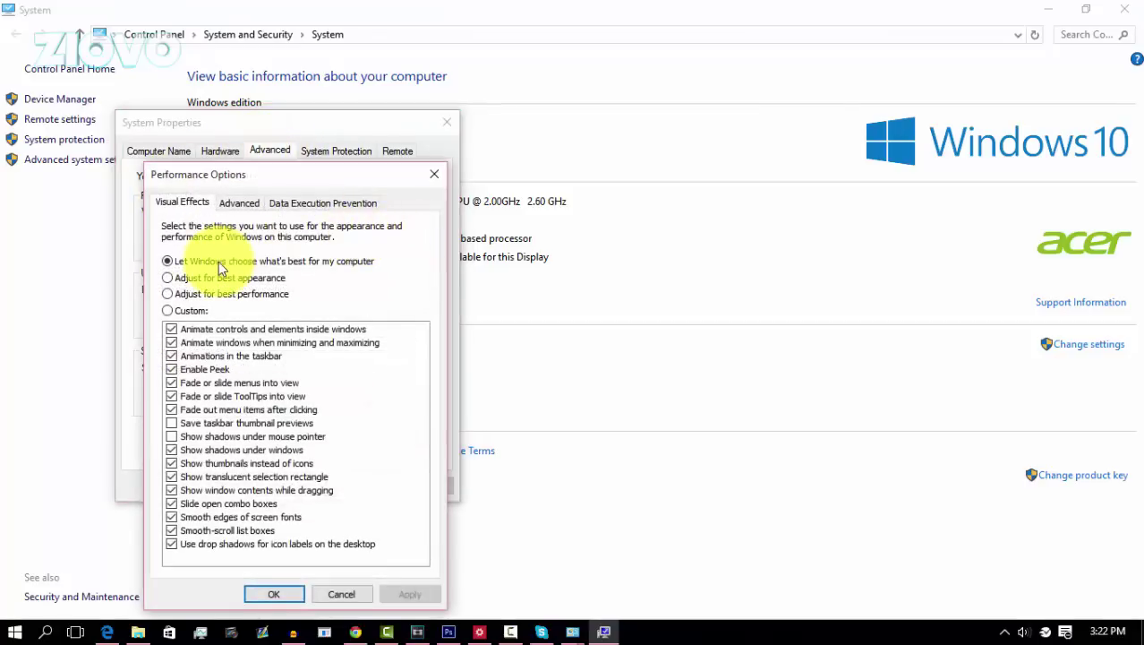
{"action": "left_click", "coordinate": [170, 296]}
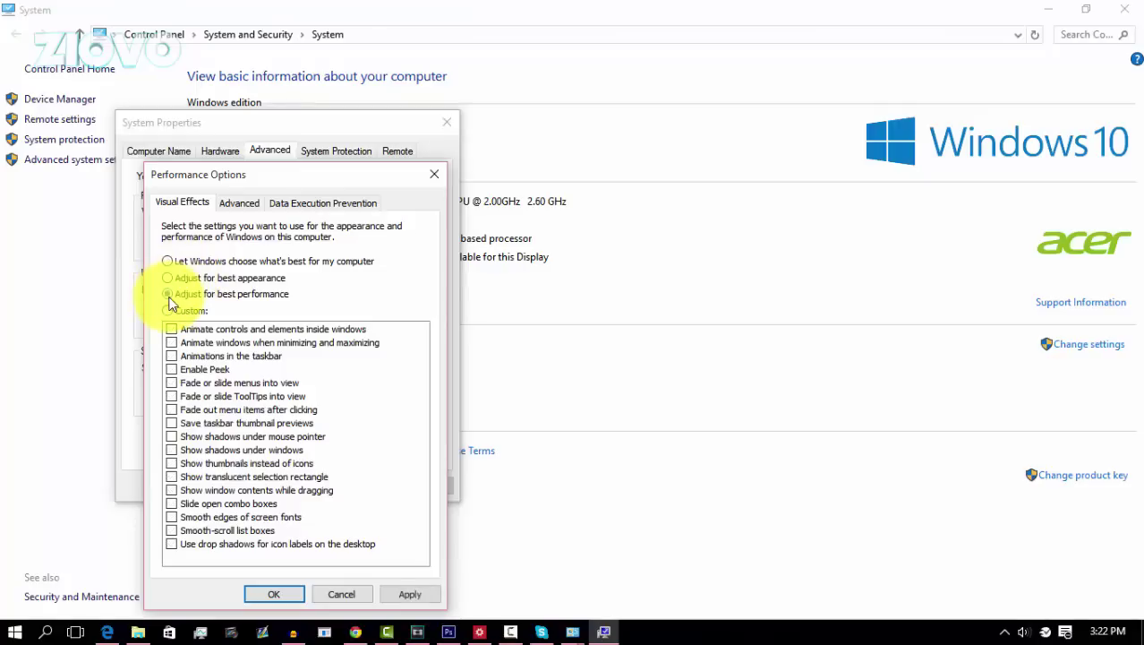
{"action": "left_click", "coordinate": [414, 593]}
{"action": "left_click", "coordinate": [295, 593]}
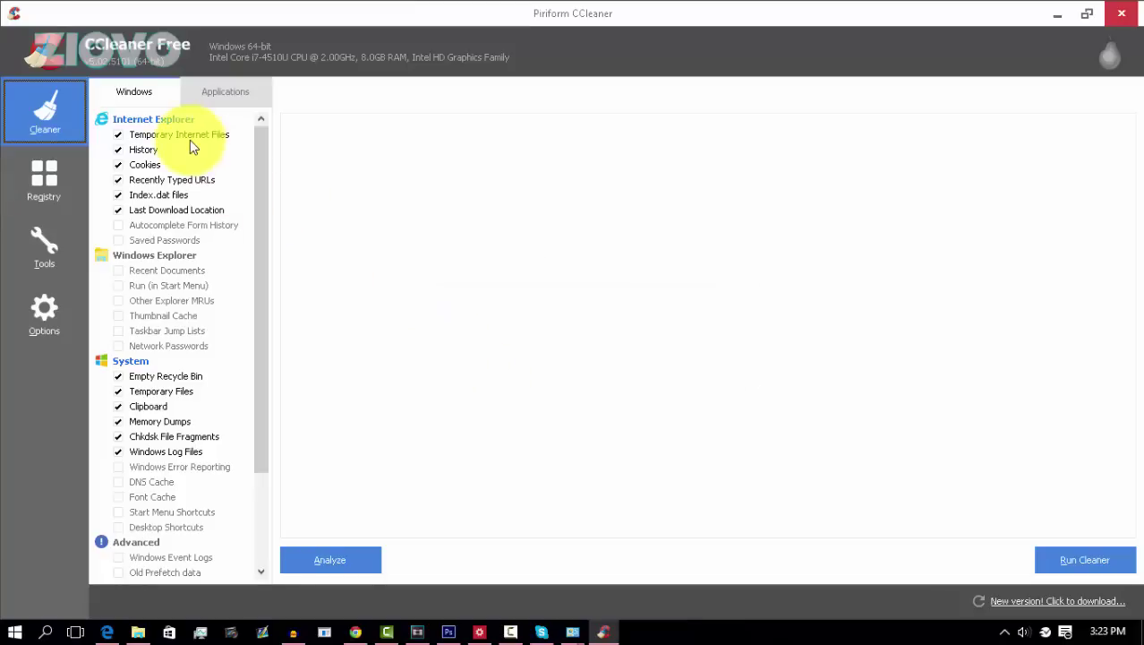
- Scroll through CCleaner's Windows cleaning list, then review the Applications tab checklist
{"action": "scroll", "coordinate": [190, 197], "scroll_direction": "down", "scroll_amount": 3}
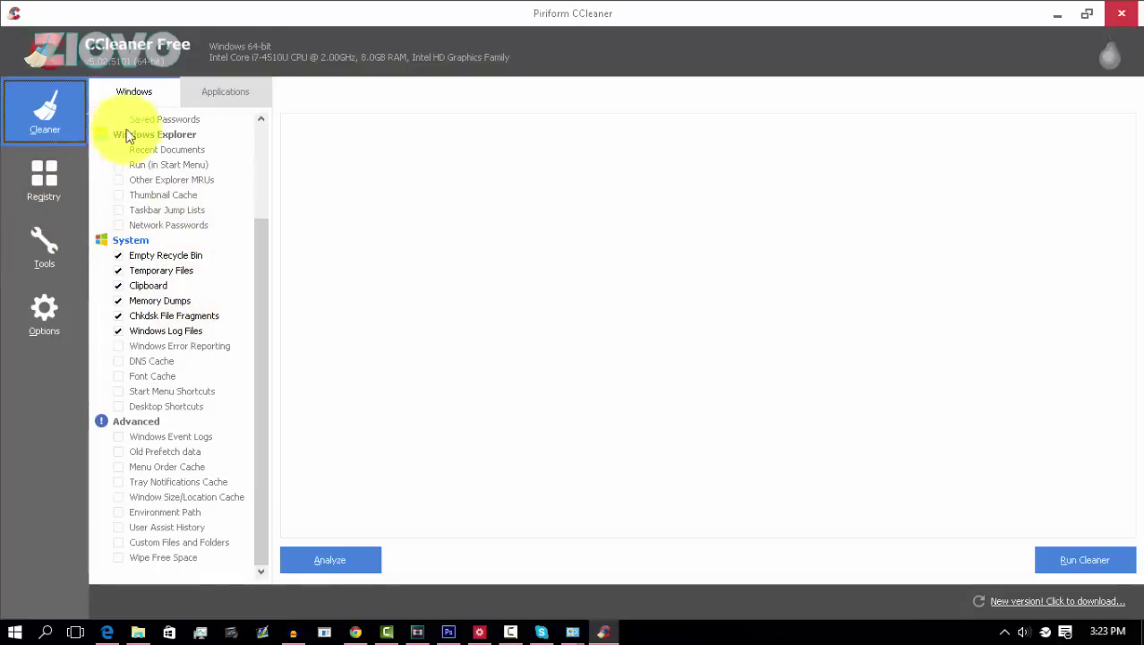
{"action": "left_click", "coordinate": [205, 90]}
{"action": "scroll", "coordinate": [171, 256], "scroll_direction": "down", "scroll_amount": 8}
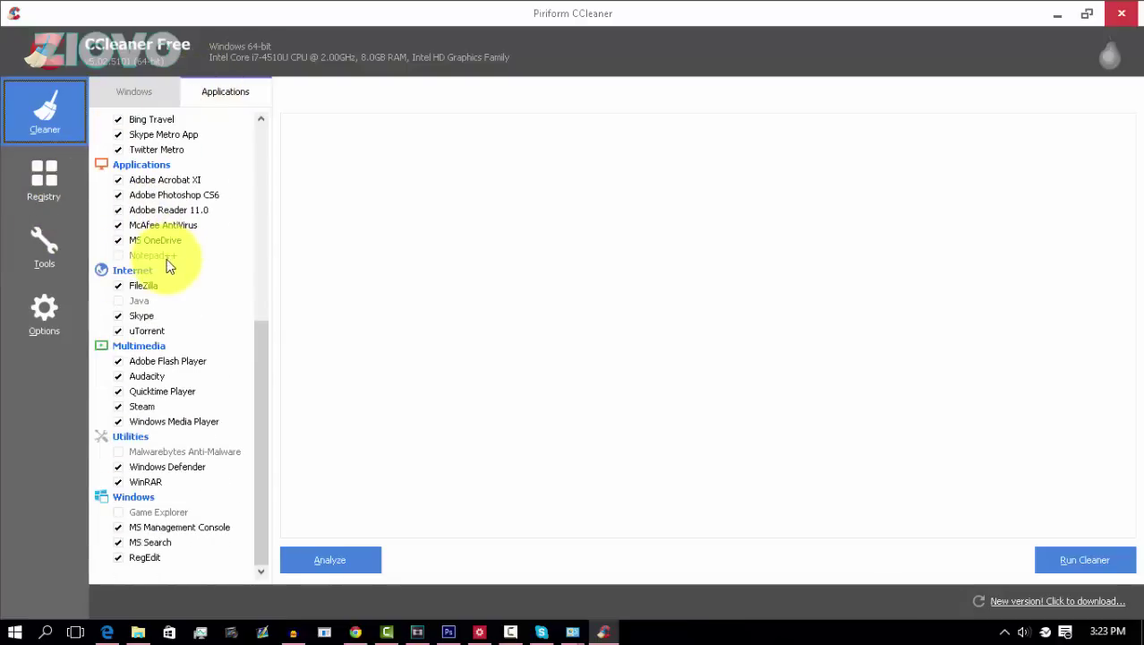
{"action": "scroll", "coordinate": [158, 269], "scroll_direction": "up", "scroll_amount": 8}
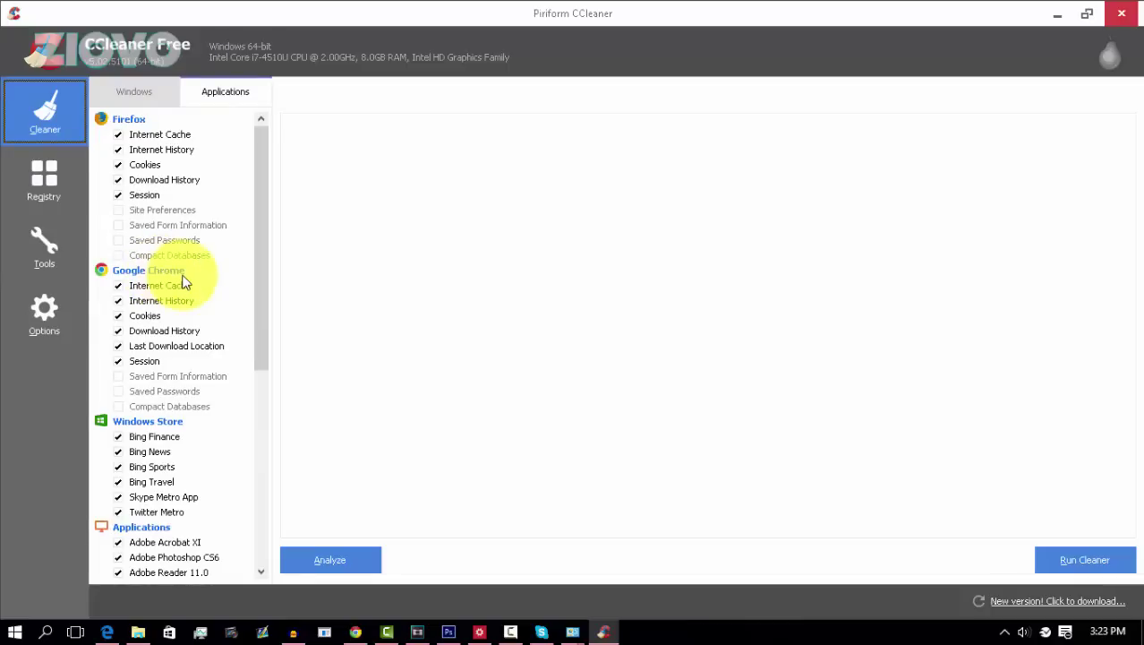